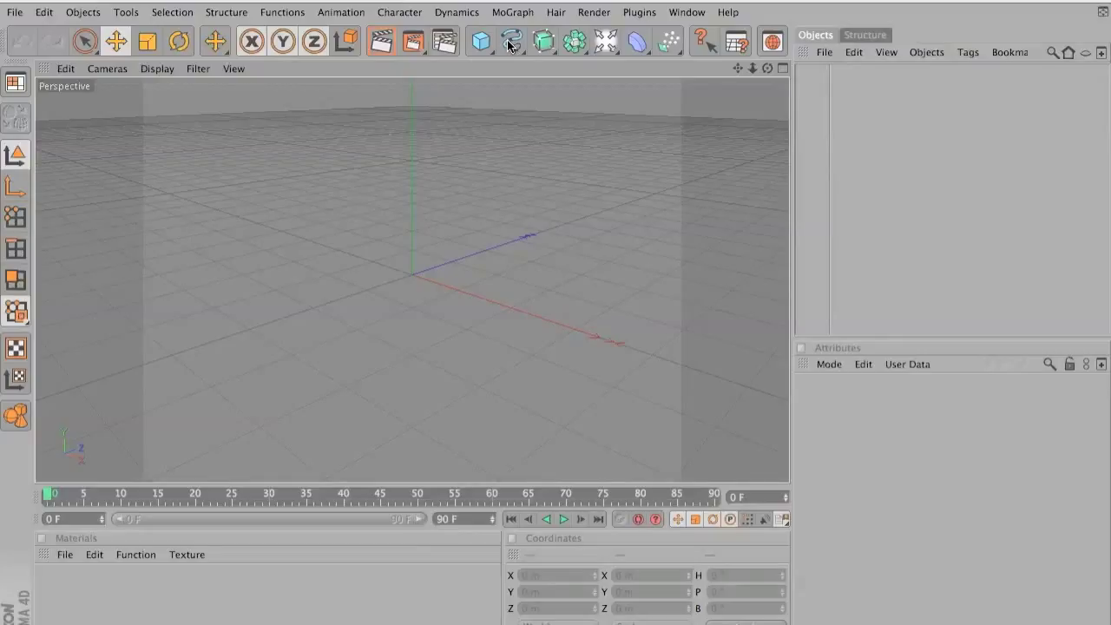
Add a text spline to the scene and change its wording to "Graphics".
click(510, 45)
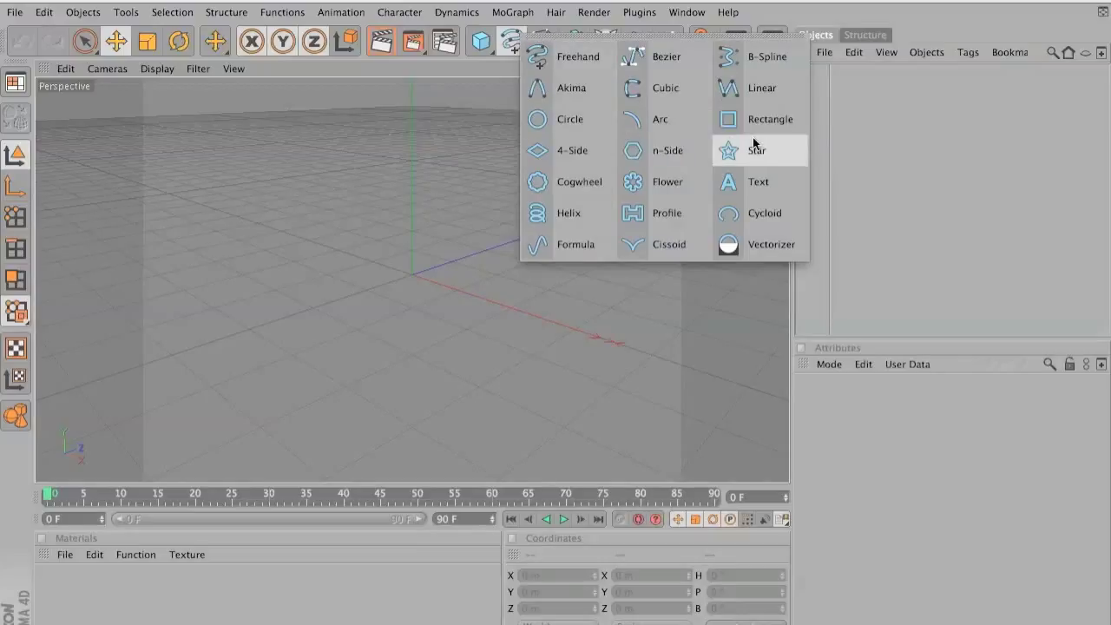
click(772, 183)
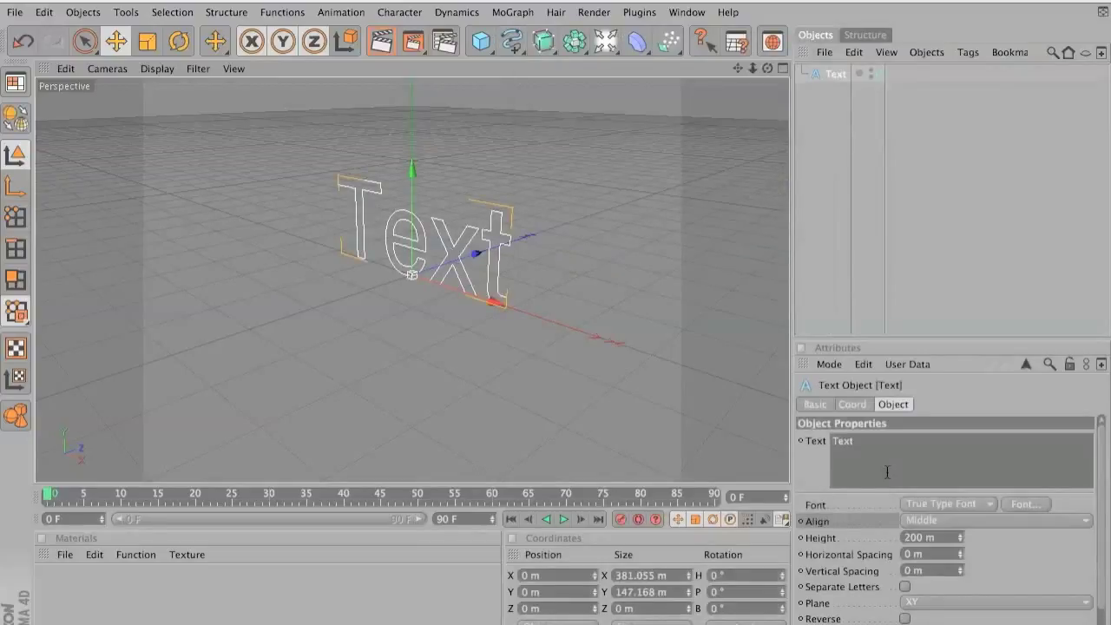
double_click(875, 444)
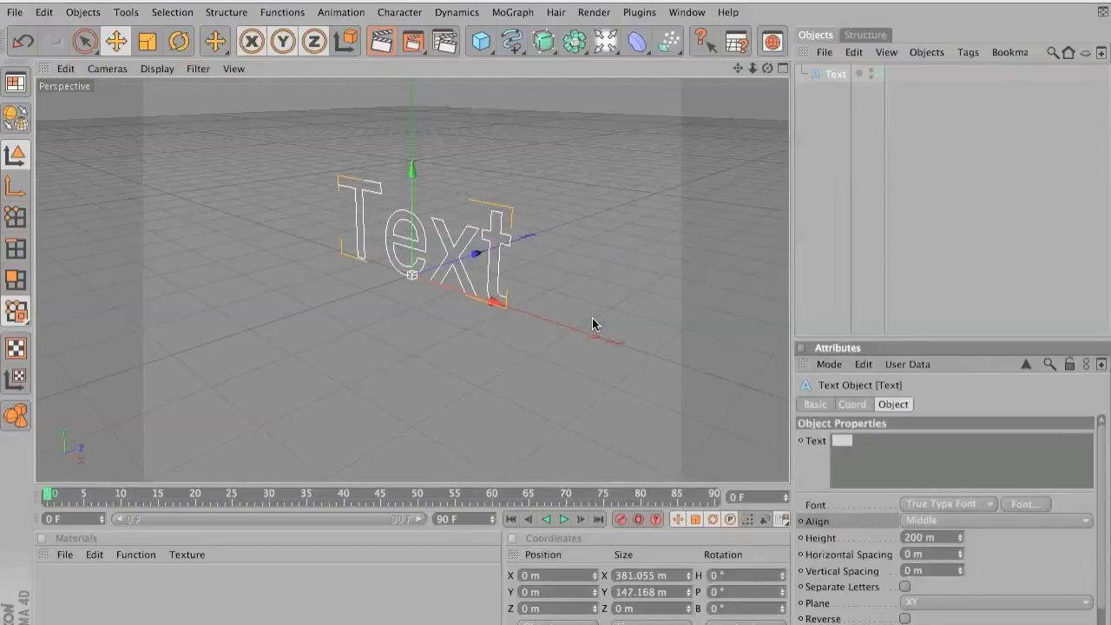
text(Graphics)
key(Return)
click(1012, 388)
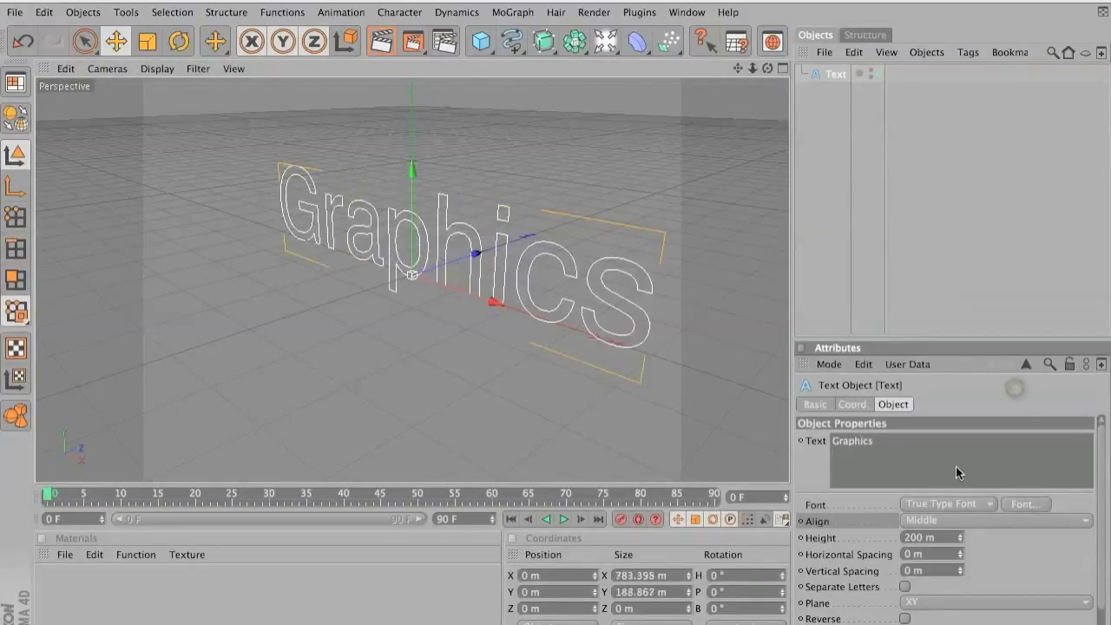
Set the text spline's font to the family matching "beba" in the font list, with the Regular typeface.
click(1019, 505)
click(484, 166)
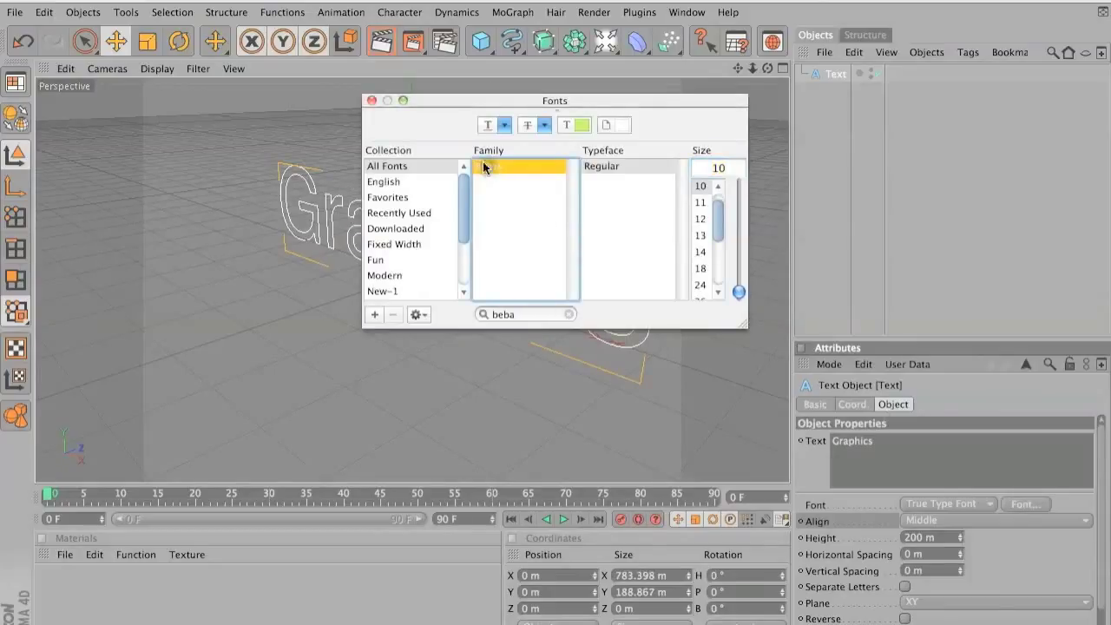
click(373, 101)
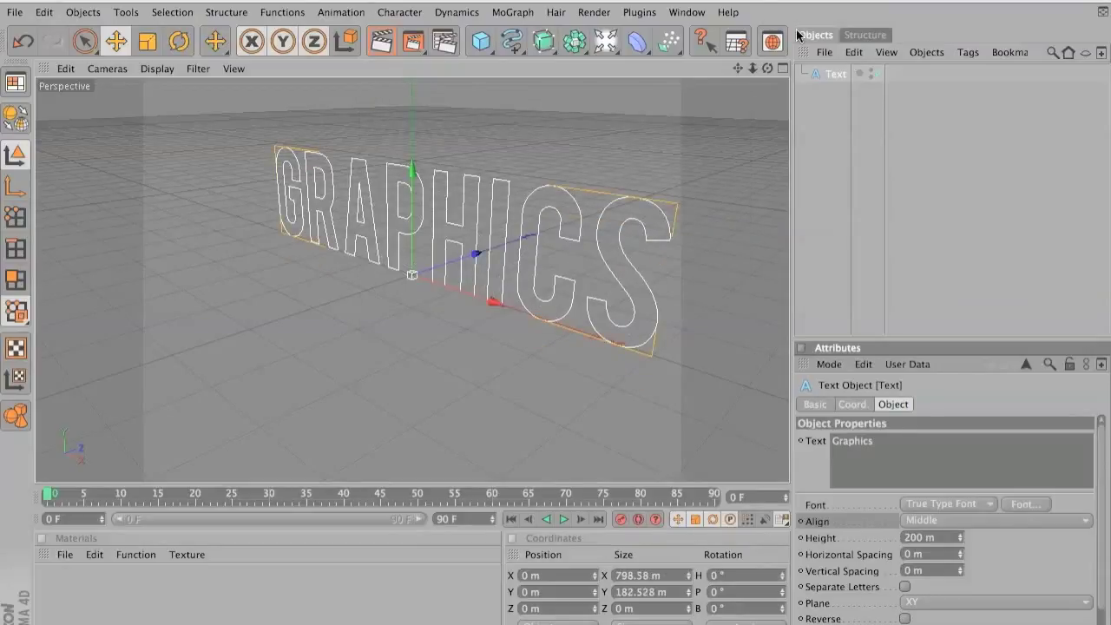
Render a viewport preview of the unextruded text spline and clear the selection.
click(382, 40)
click(451, 217)
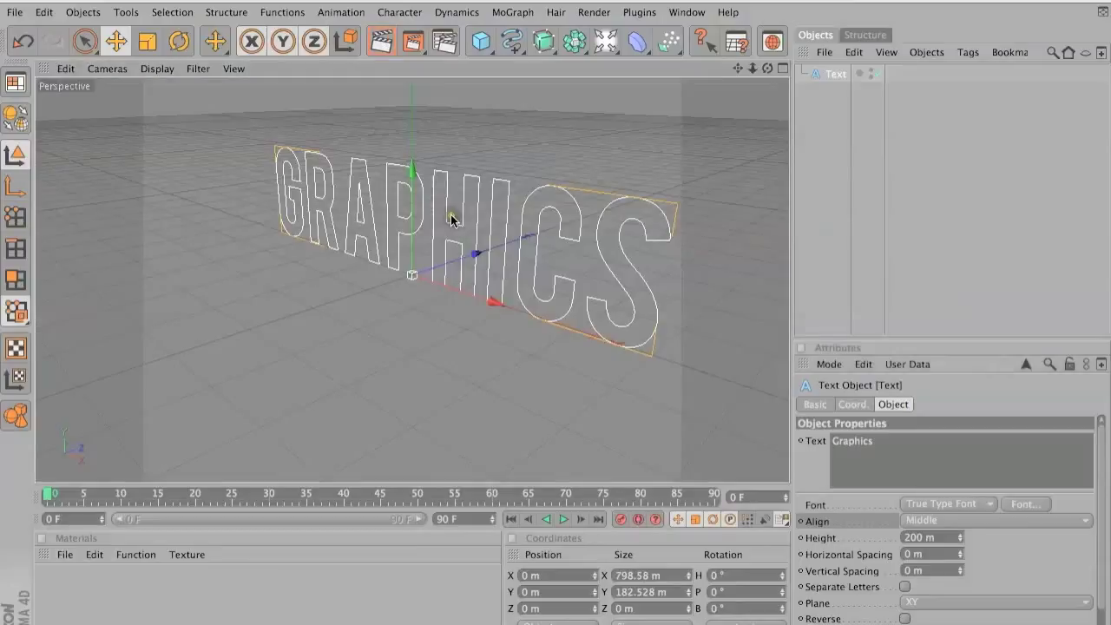
click(452, 217)
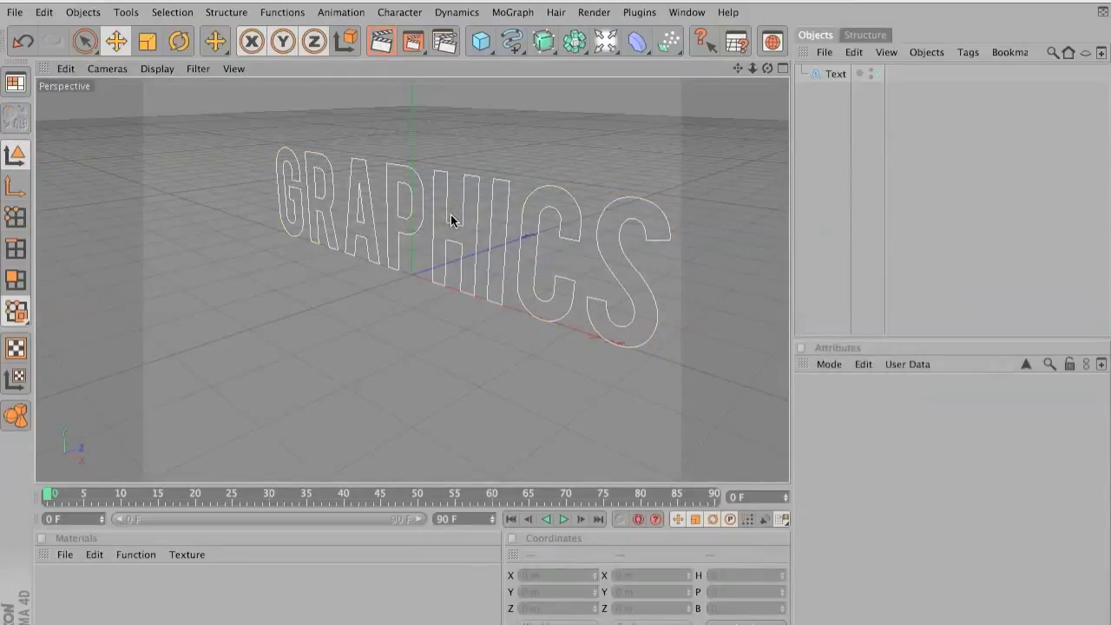
Add an Extrude NURBS object and make the text spline its child to extrude the lettering.
drag(543, 41, 704, 62)
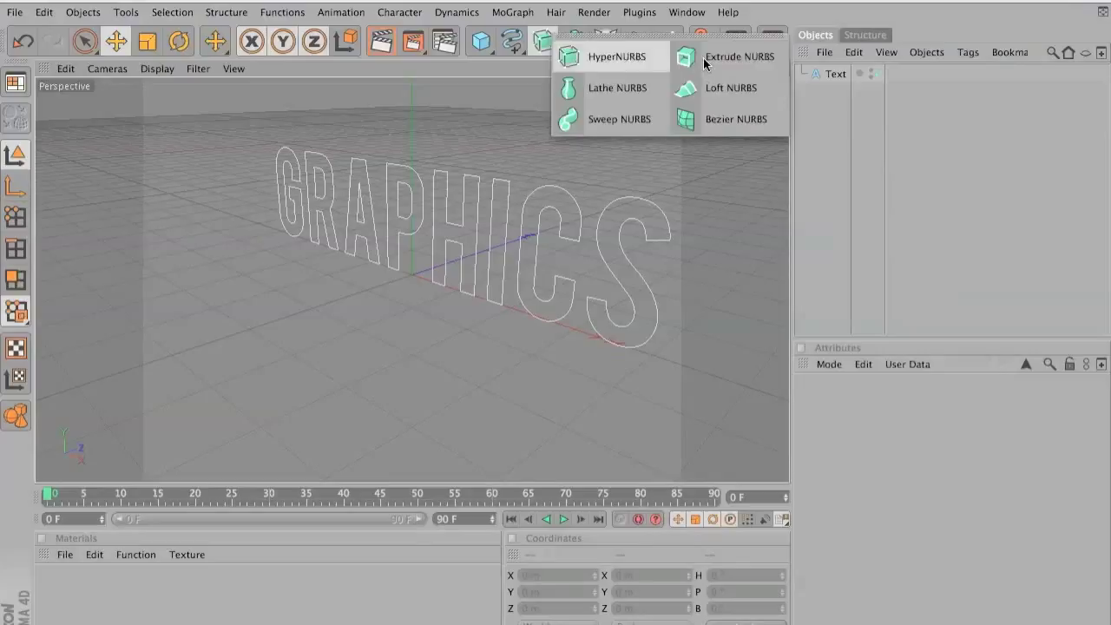
click(705, 59)
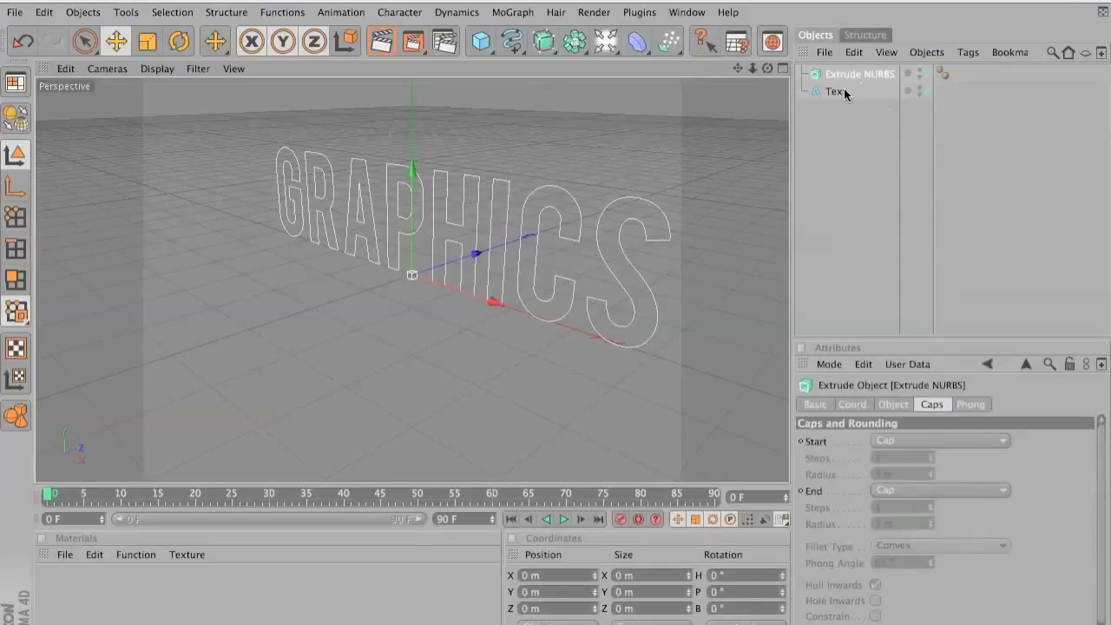
drag(844, 93, 838, 79)
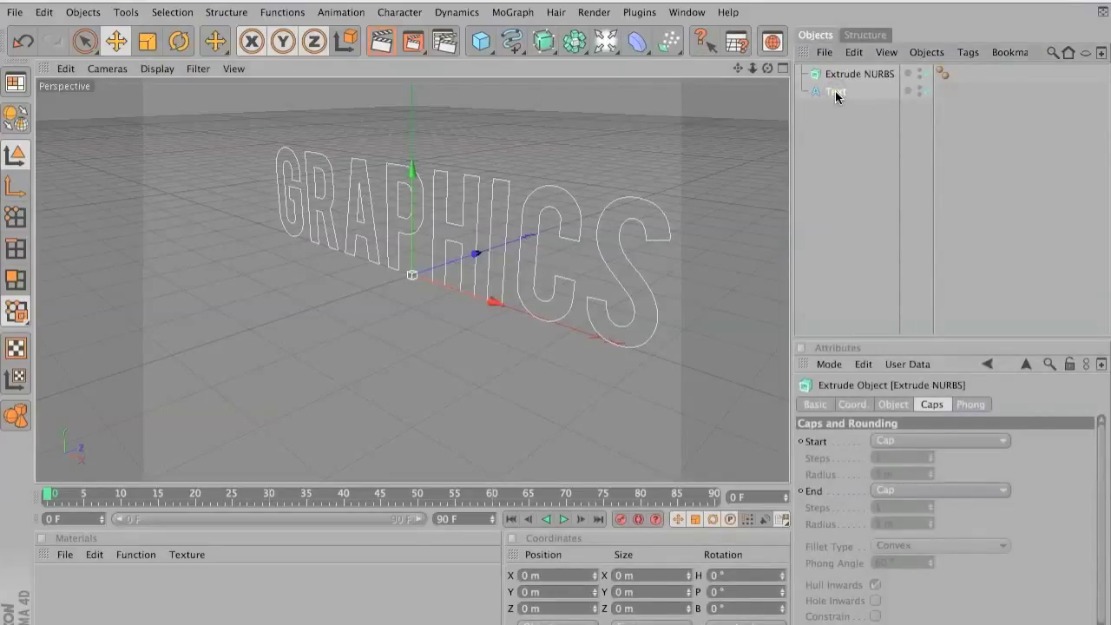
drag(838, 80, 838, 77)
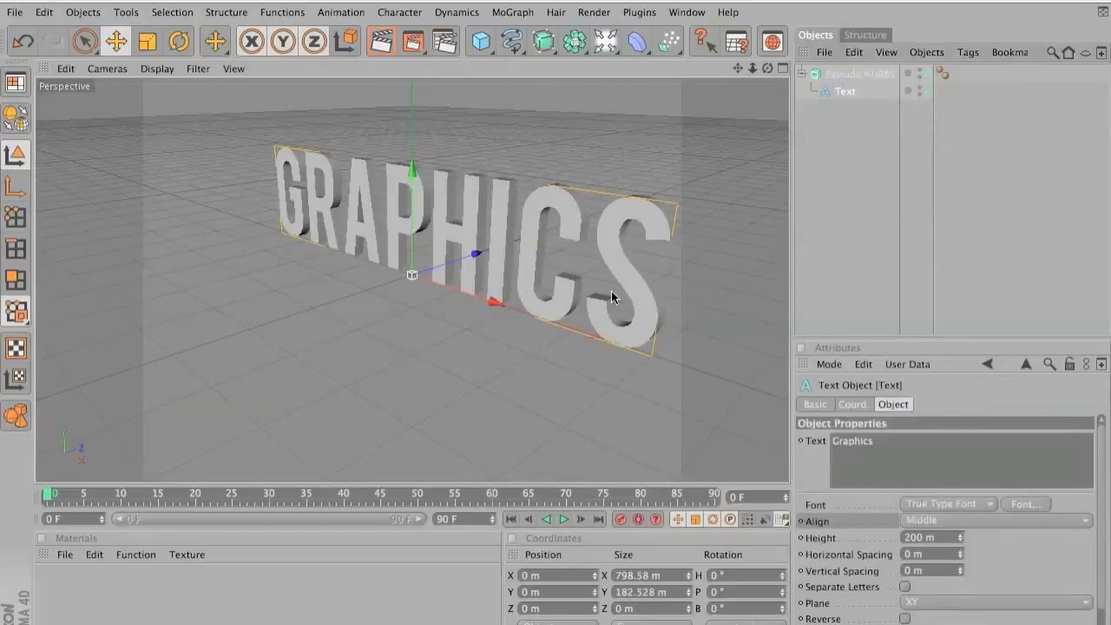
Render a viewport preview of the extruded lettering from a more frontal angle, and deselect everything.
mouse_move(554, 319)
alt+mouse_down()
mouse_move(486, 322)
mouse_move(554, 320)
mouse_move(532, 341)
mouse_move(555, 321)
alt+mouse_up()
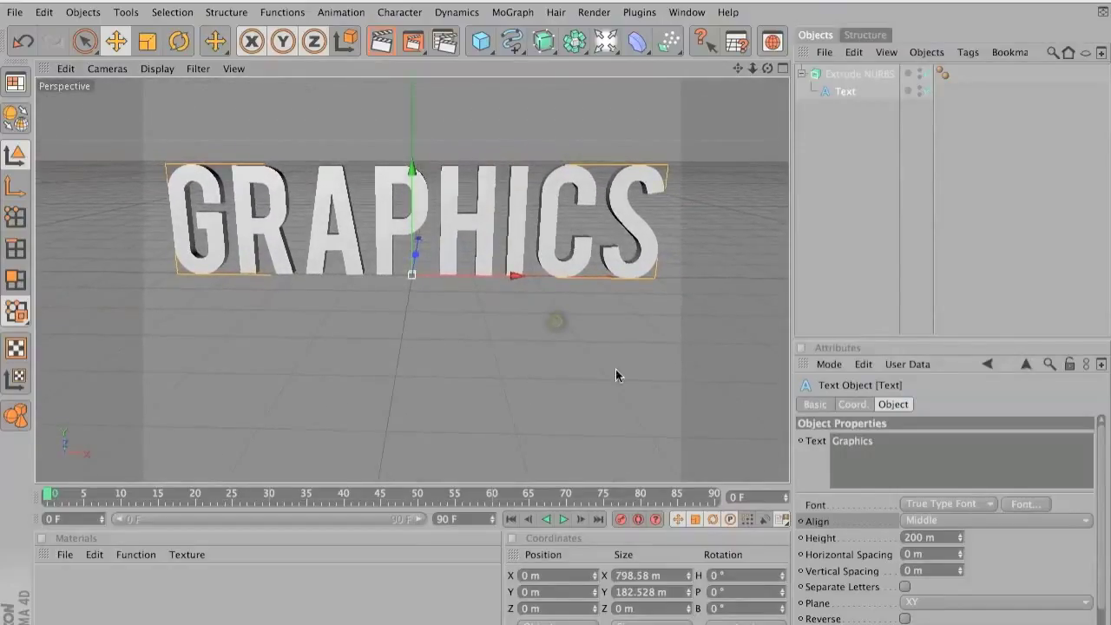
click(381, 41)
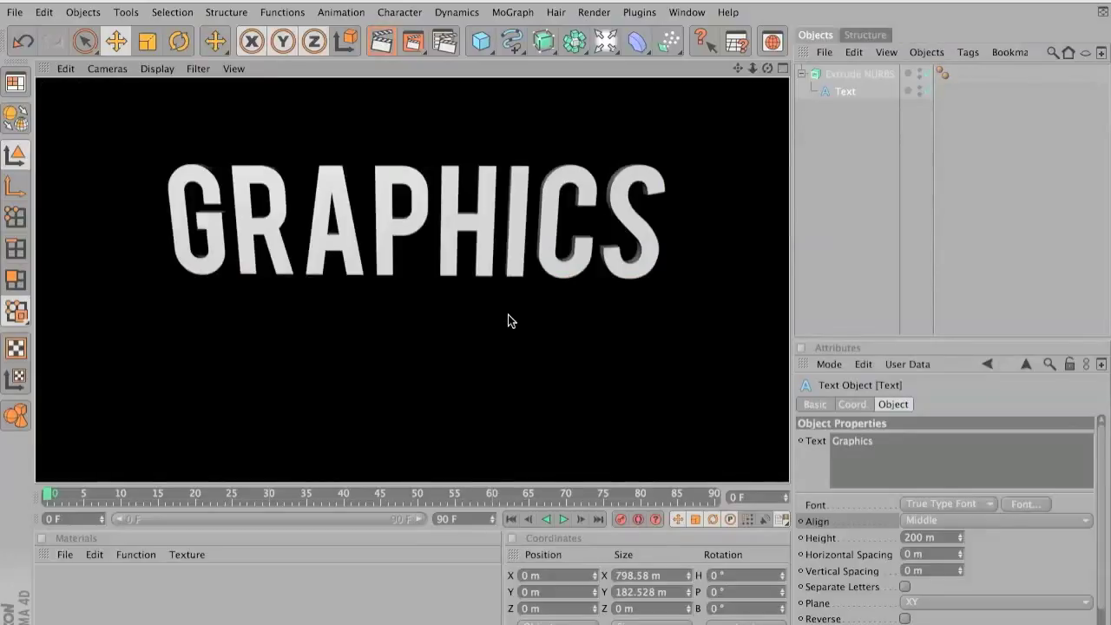
click(490, 295)
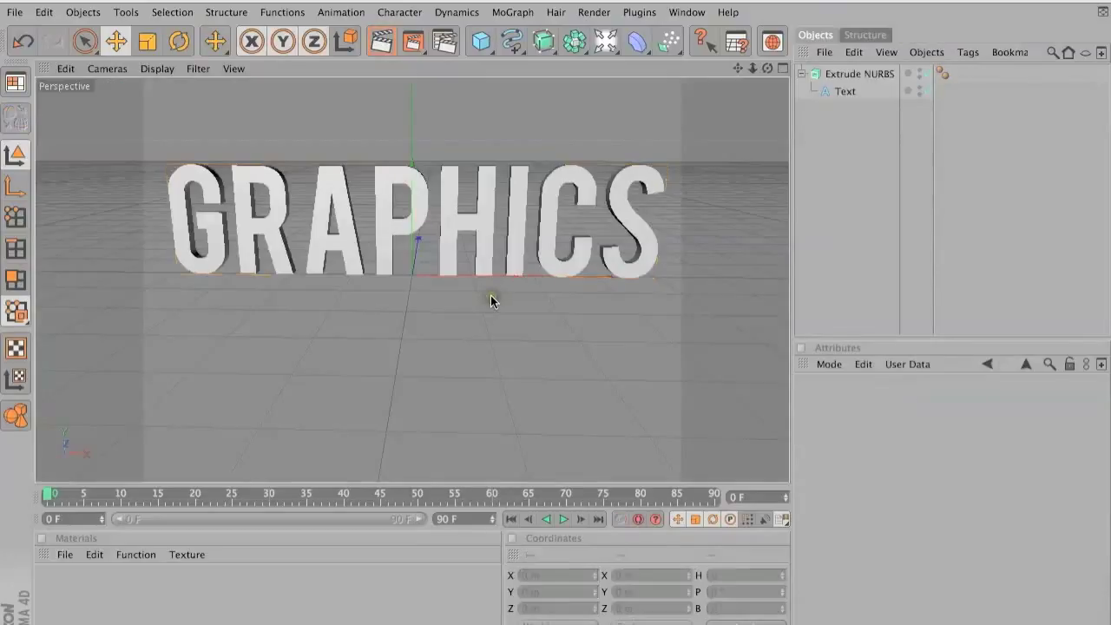
Add a Sky object to the scene as a bright environment.
click(611, 35)
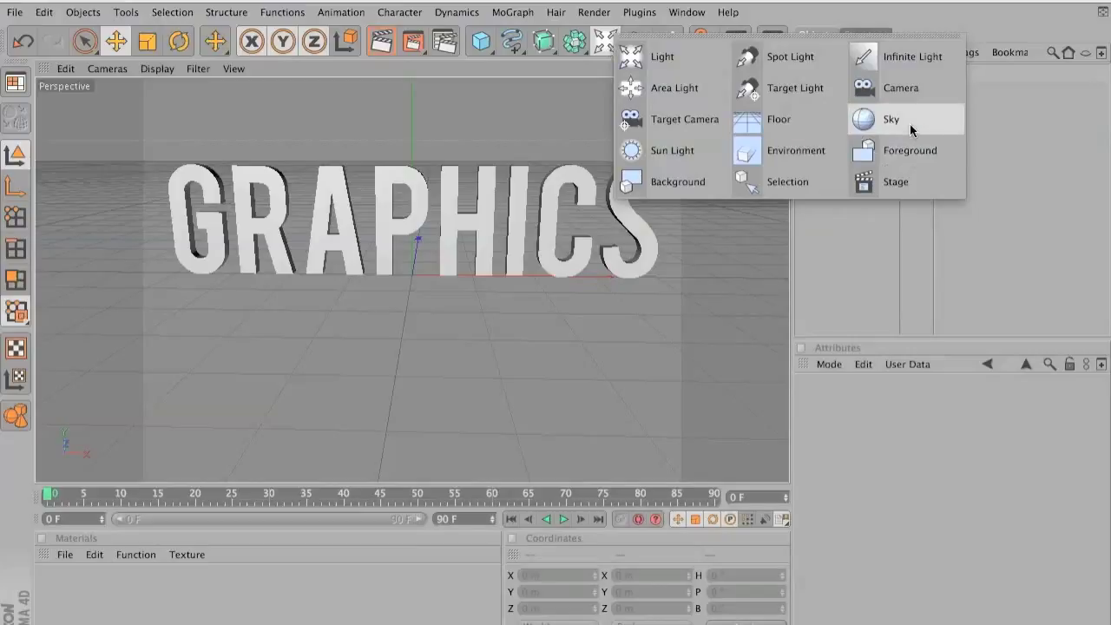
click(945, 110)
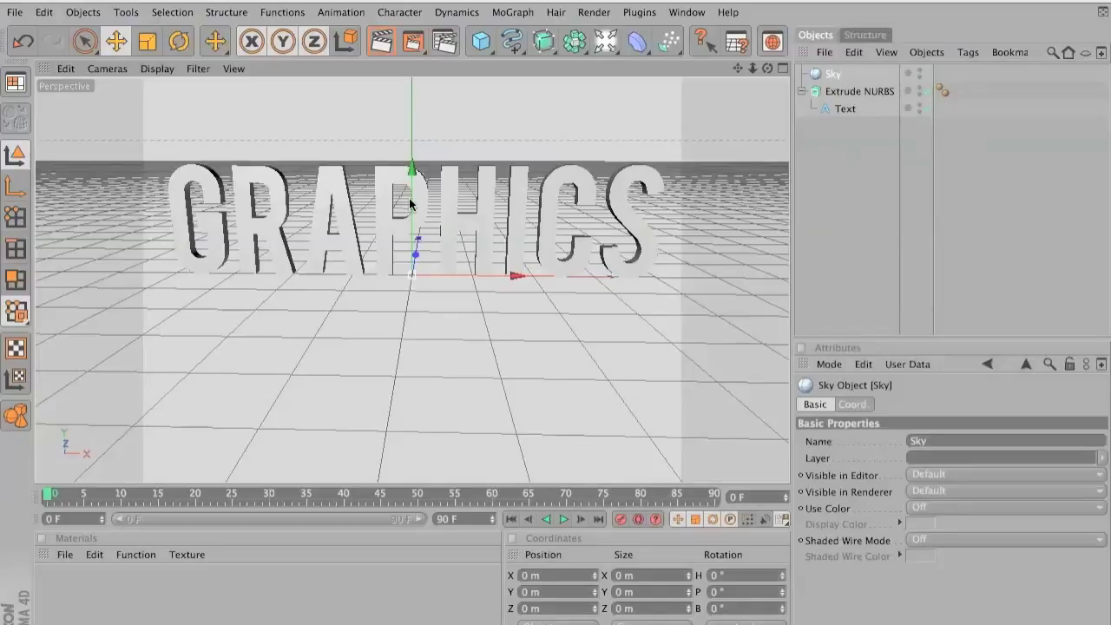
Create a new material and name it "BLack".
double_click(57, 607)
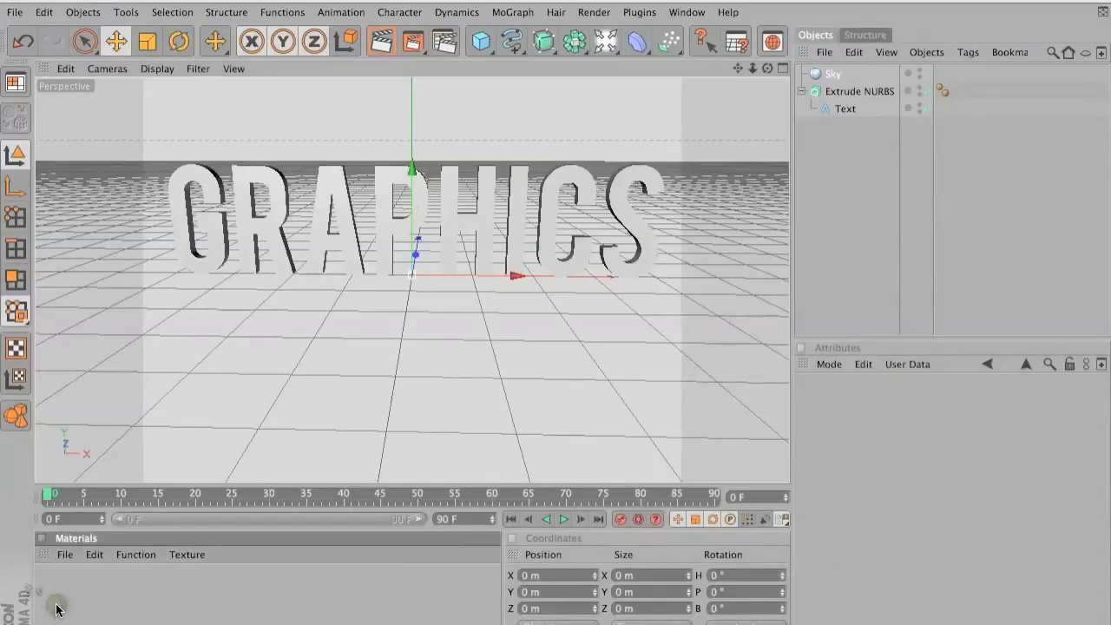
double_click(57, 588)
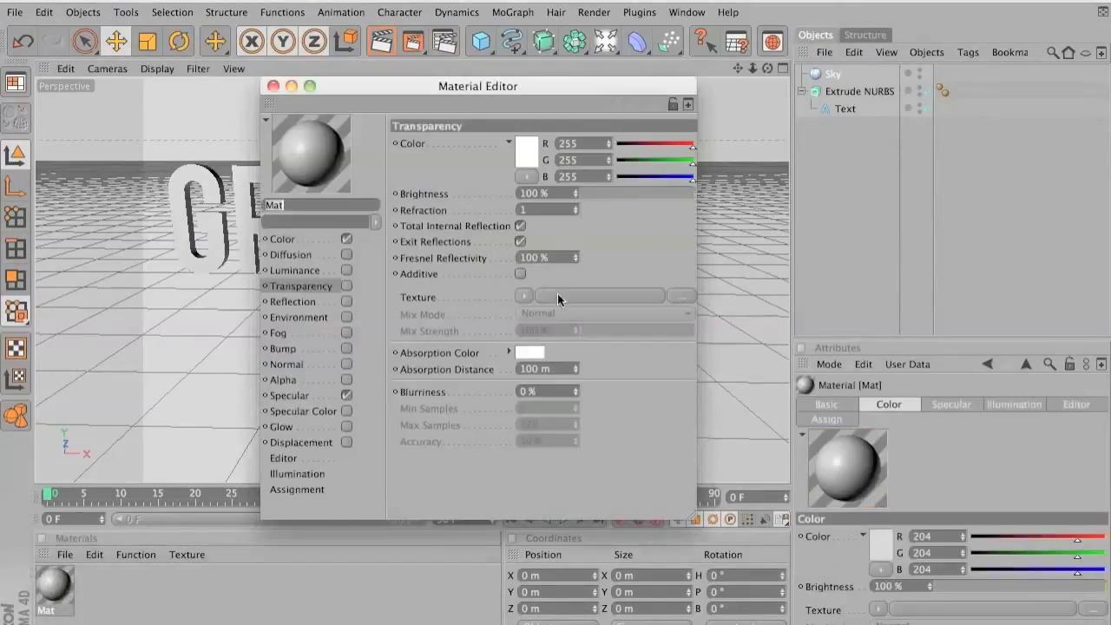
text(BLack)
key(Return)
Set the BLack material's color to dark grey with RGB values 46, 45, 45.
click(283, 240)
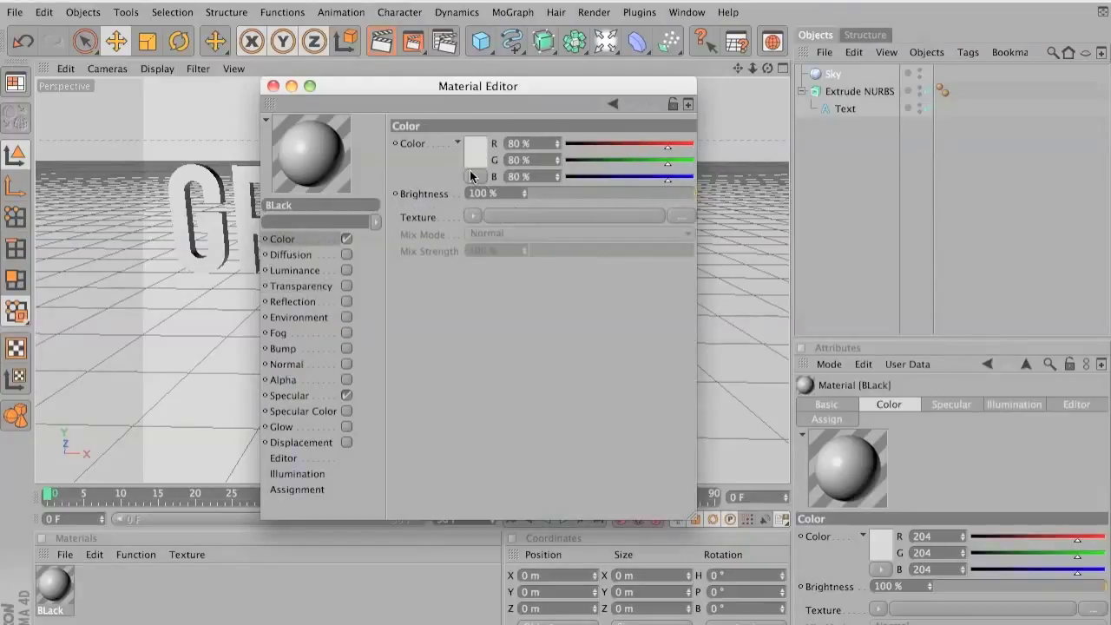
click(472, 160)
click(473, 188)
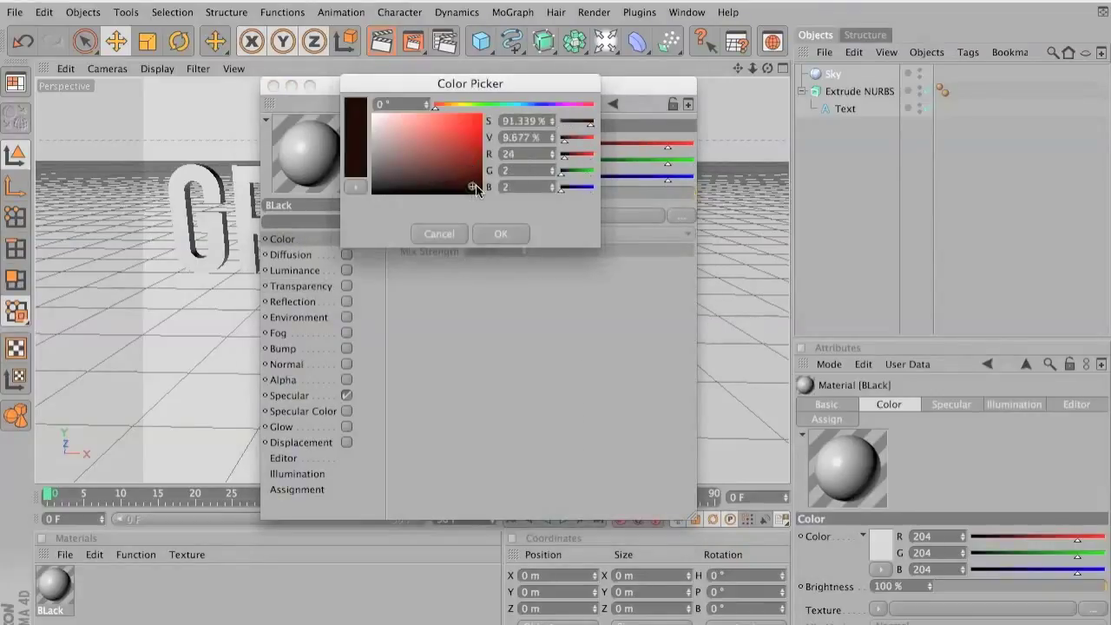
drag(476, 189, 632, 310)
click(375, 175)
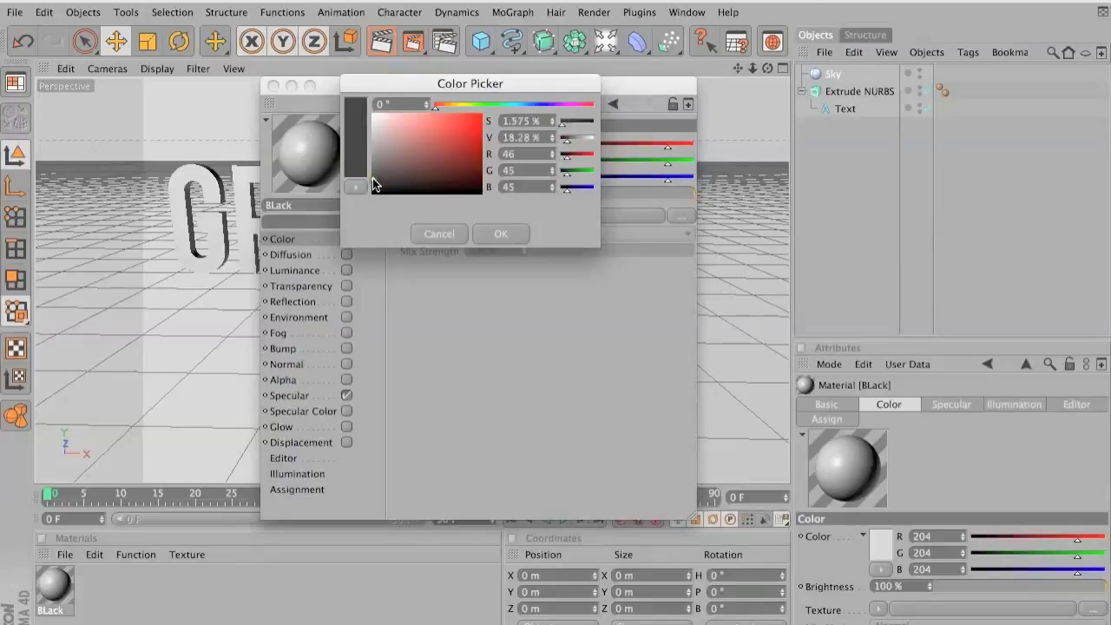
key(Return)
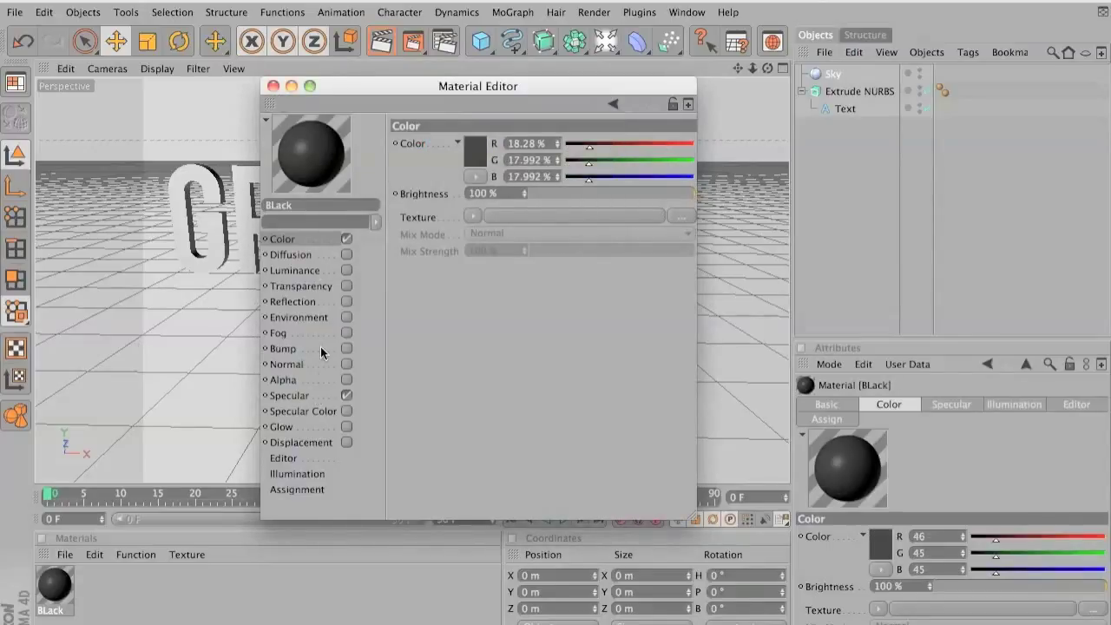
Enable reflection on the BLack material with 13% brightness and close the material settings.
click(346, 301)
drag(541, 189, 552, 193)
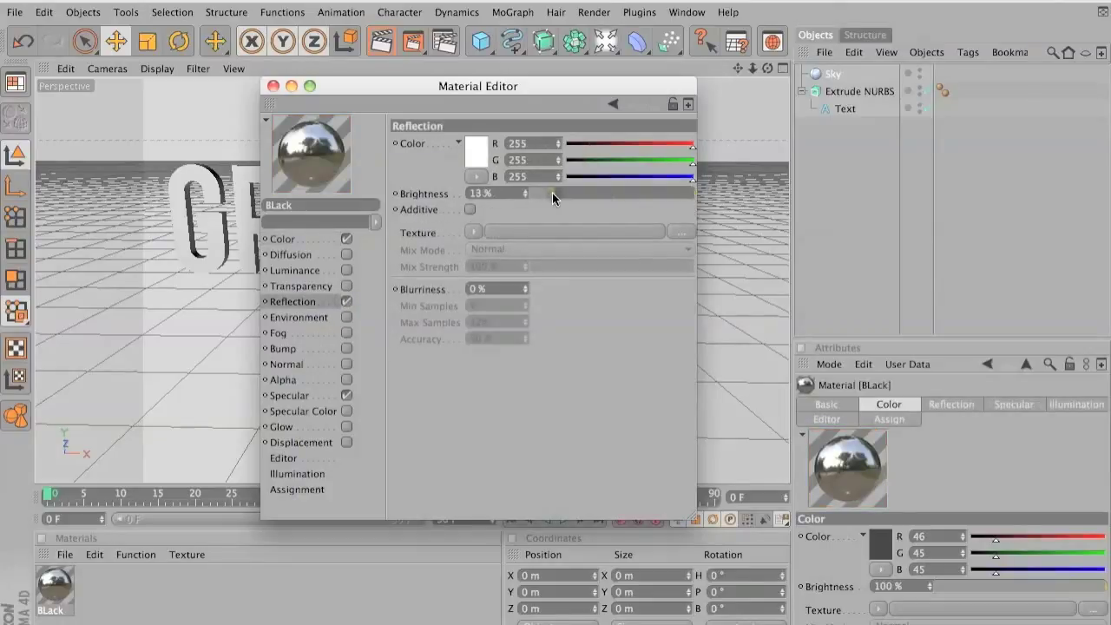
click(273, 86)
Apply the BLack material to the extruded lettering and render a viewport preview of it.
drag(54, 586, 260, 231)
click(382, 45)
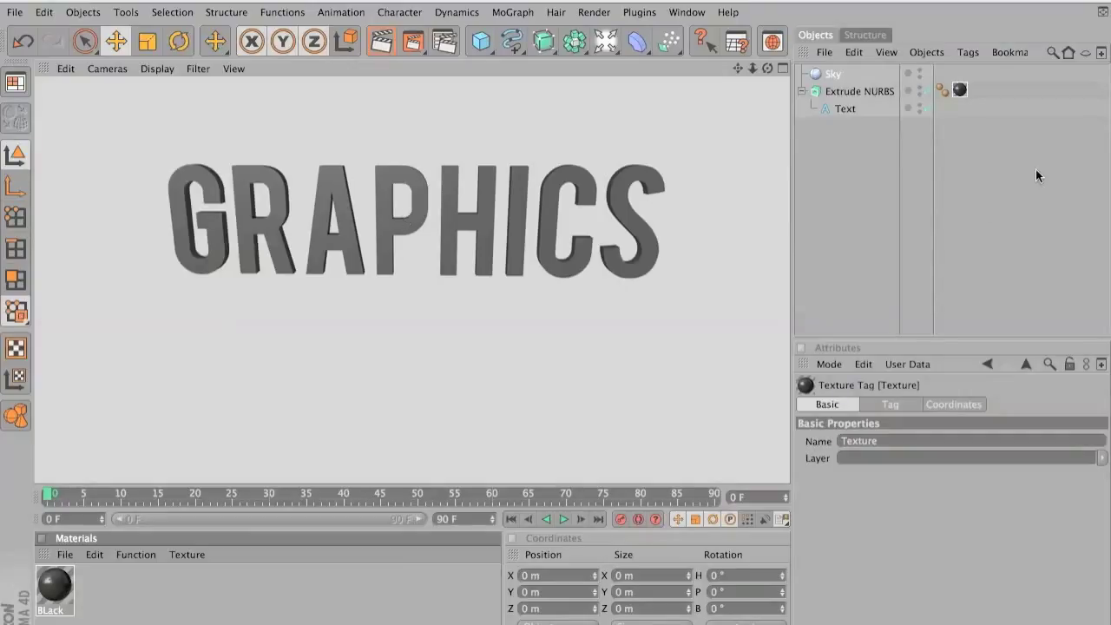
click(477, 354)
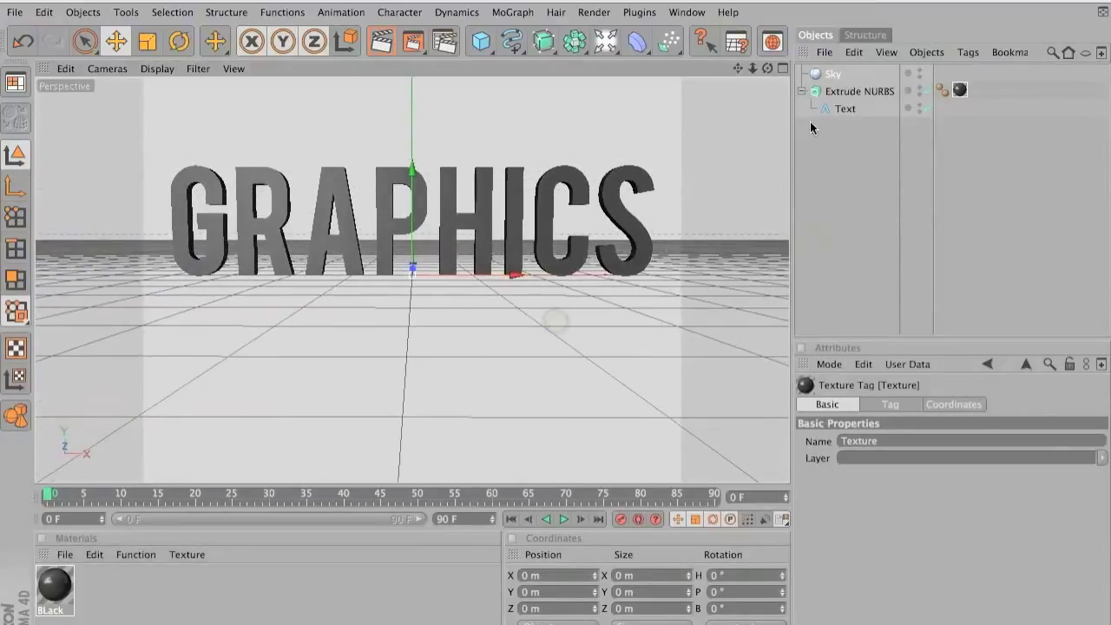
Duplicate the Extrude NURBS object with its text and move Sky to the start of the object hierarchy.
click(846, 91)
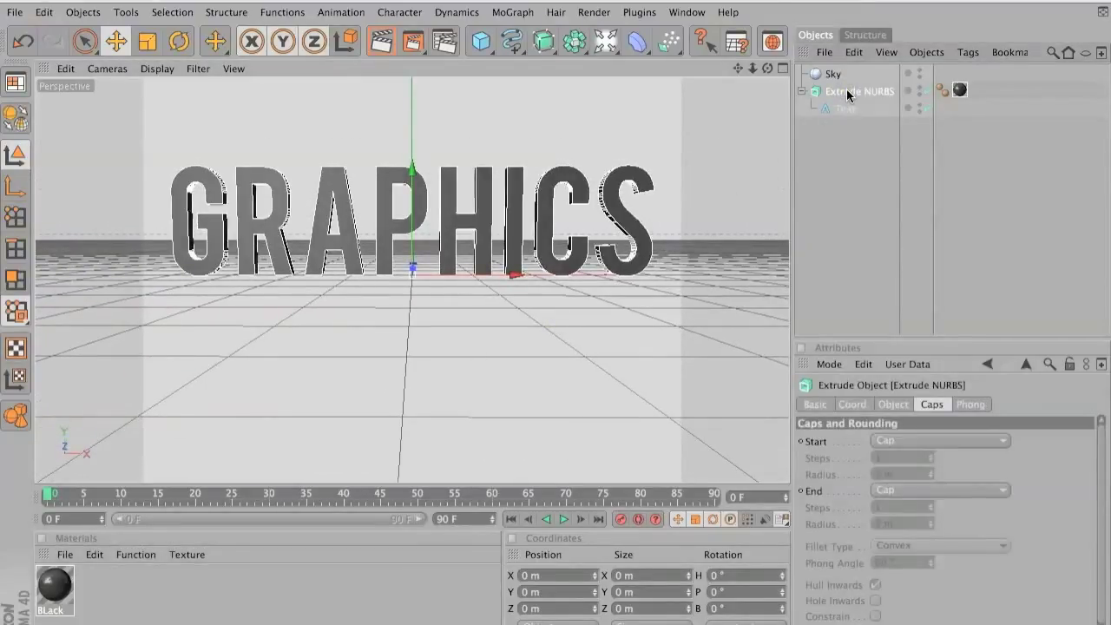
key(ctrl+c)
key(ctrl+v)
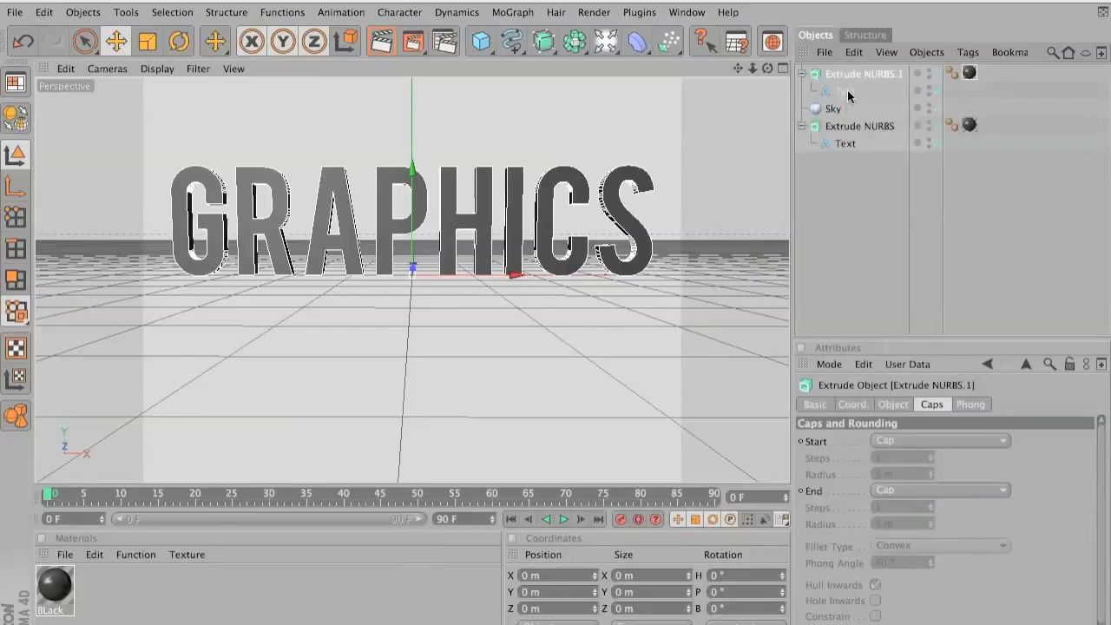
drag(833, 109, 839, 73)
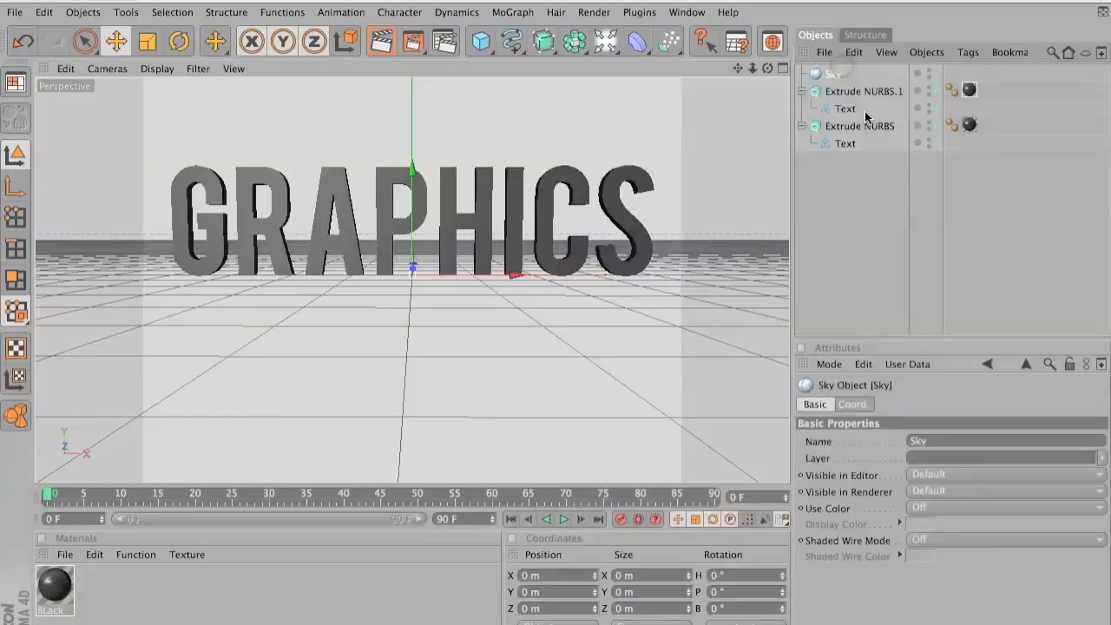
Set the start cap of the duplicated Extrude NURBS to Fillet with a 2 m radius.
click(857, 91)
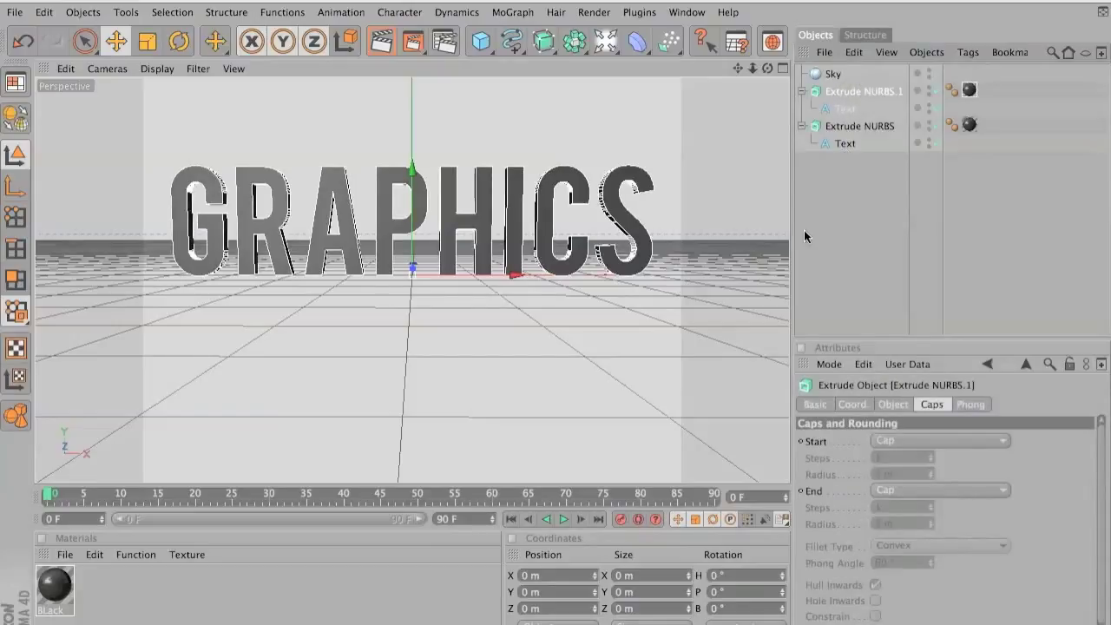
click(876, 444)
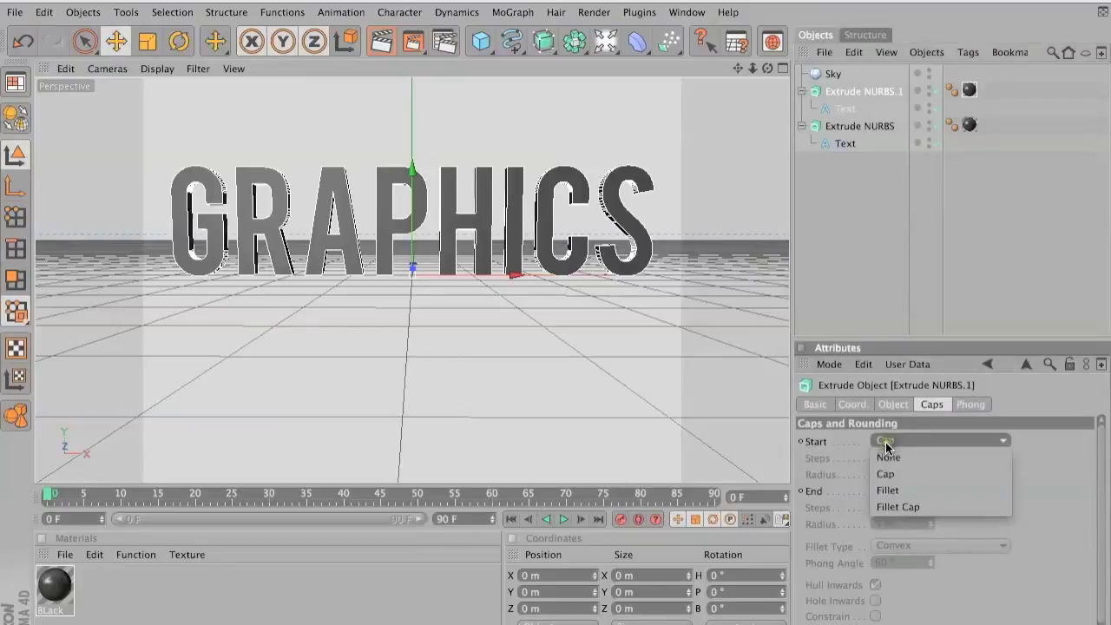
click(888, 491)
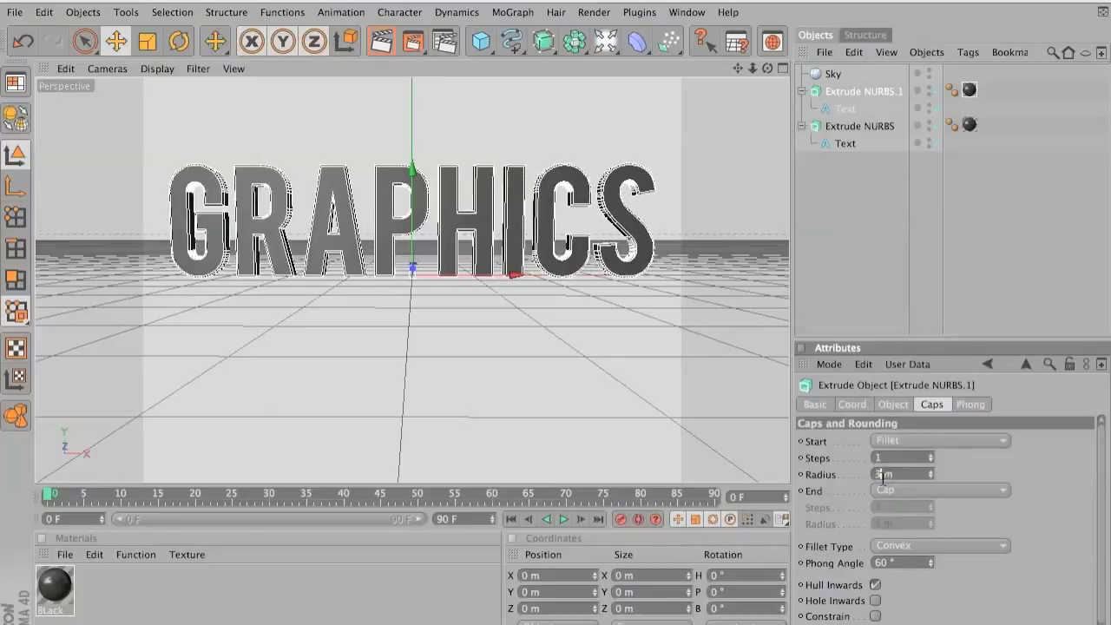
double_click(881, 474)
text(2)
key(Return)
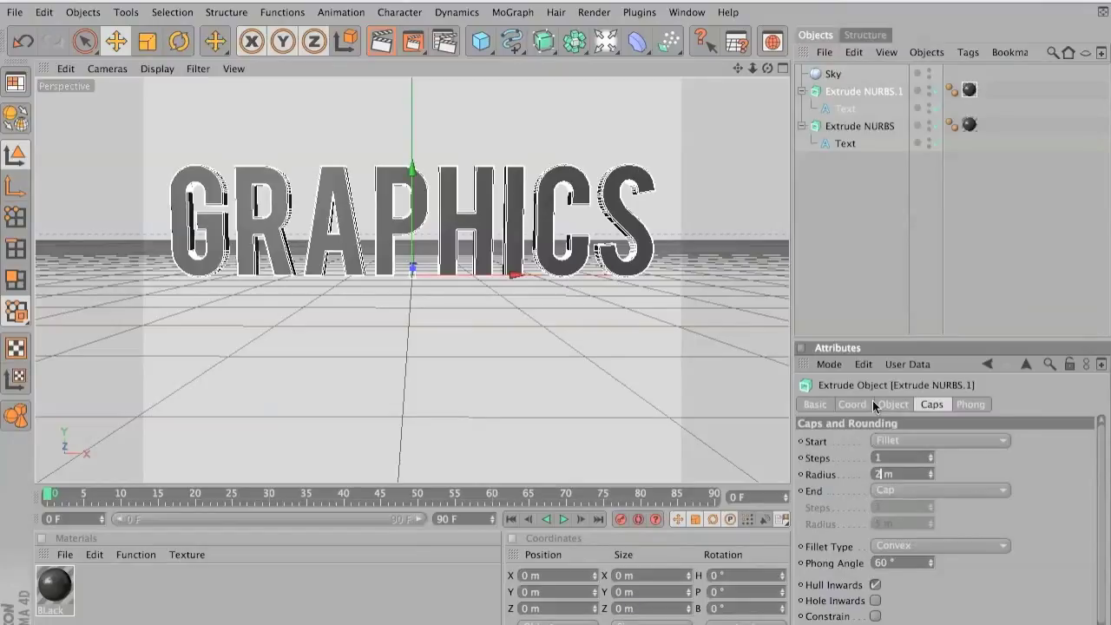
Set the duplicate's end cap to Fillet with a 2 m radius and render a viewport preview.
click(906, 490)
click(906, 540)
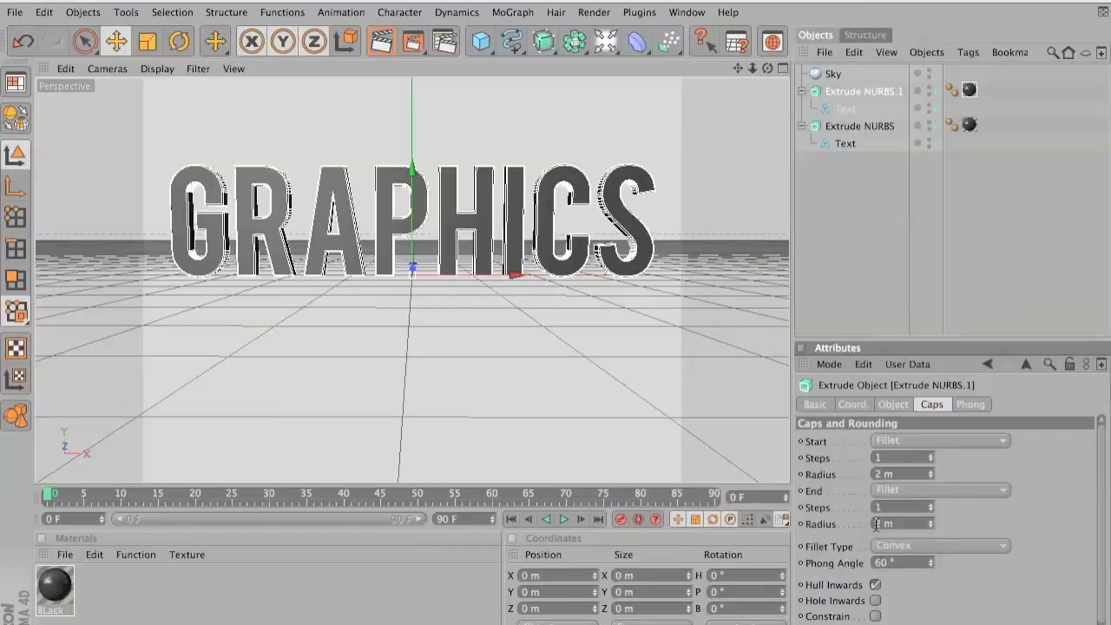
click(384, 38)
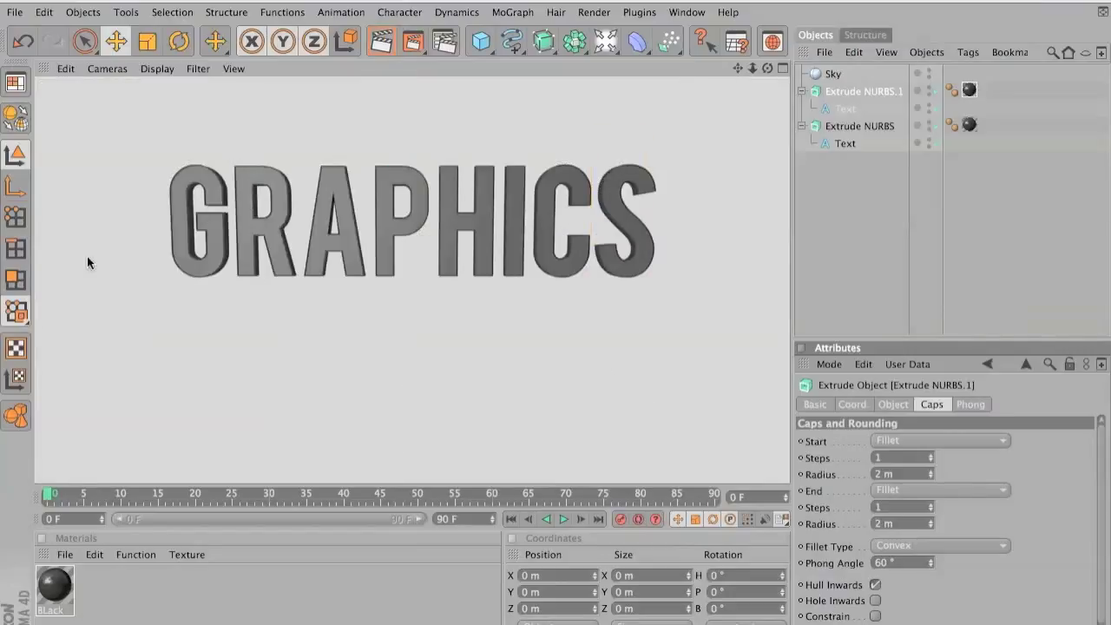
Create a new material and set its color to bright green with RGB 34, 255, 0.
click(191, 218)
double_click(103, 600)
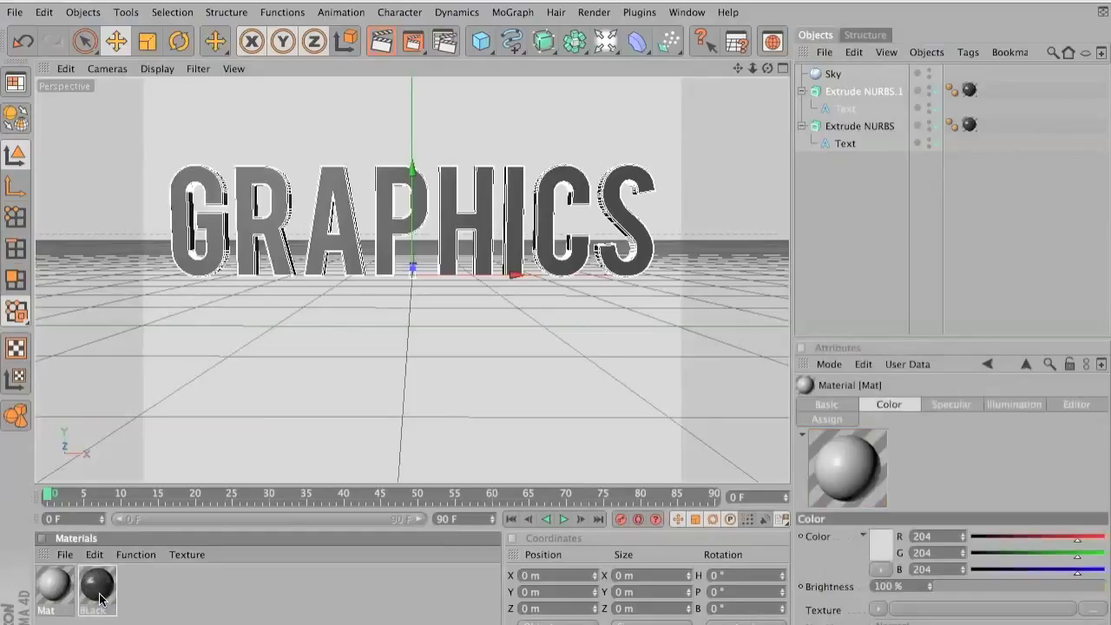
double_click(53, 587)
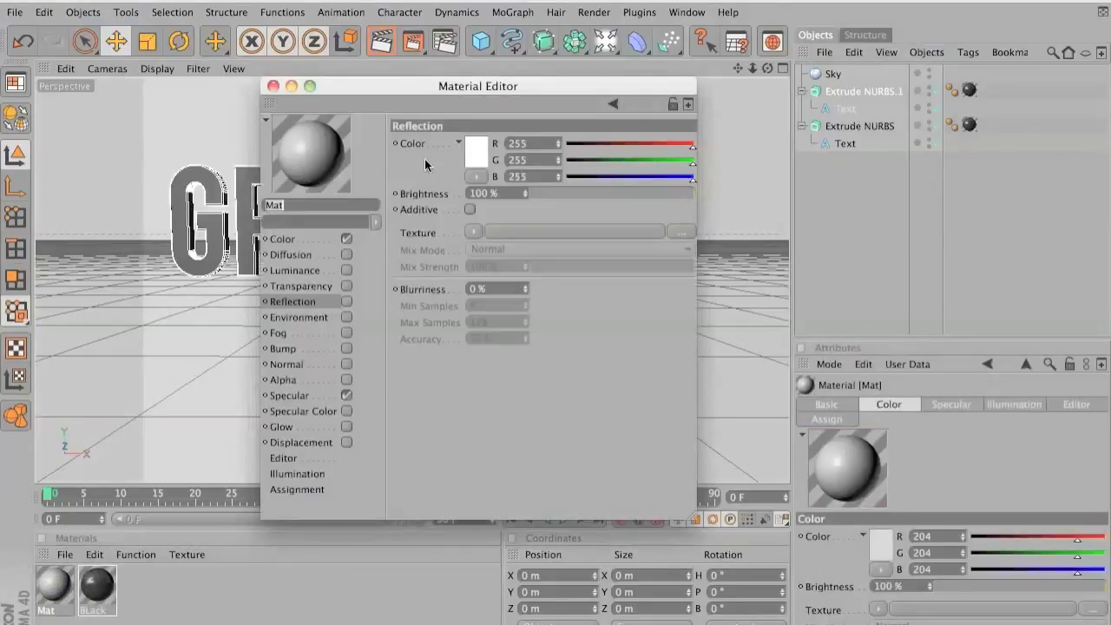
click(282, 238)
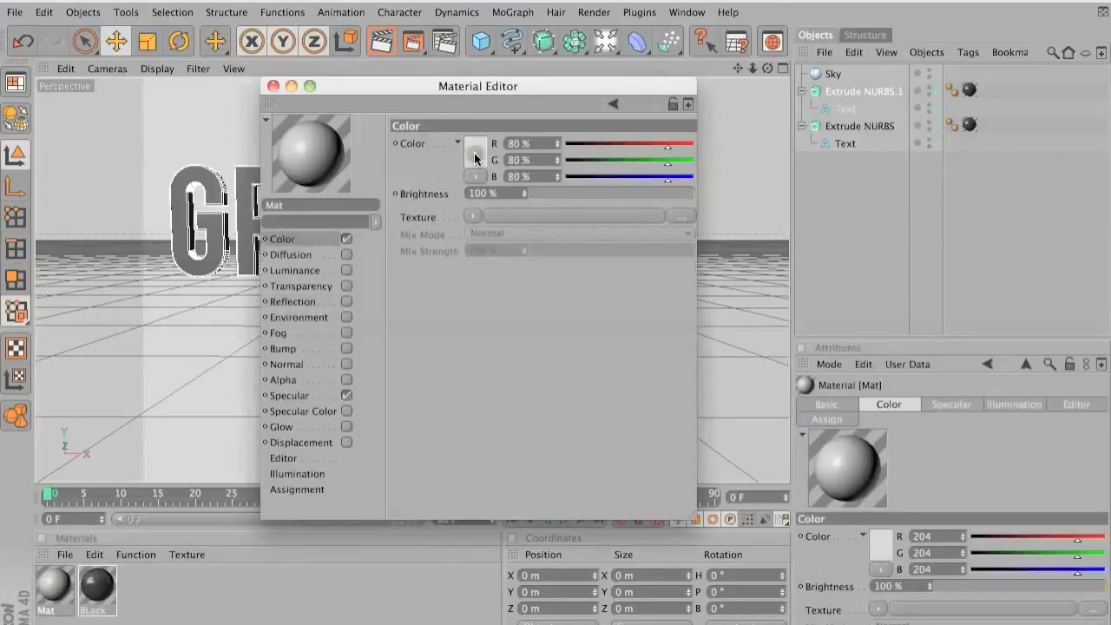
click(474, 158)
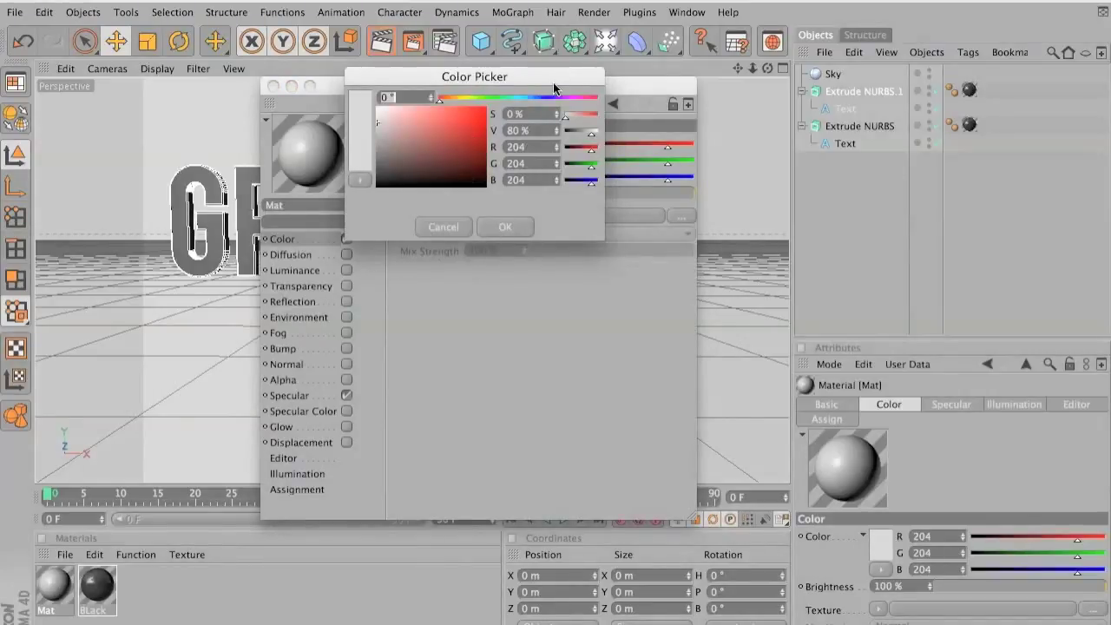
click(500, 97)
click(480, 106)
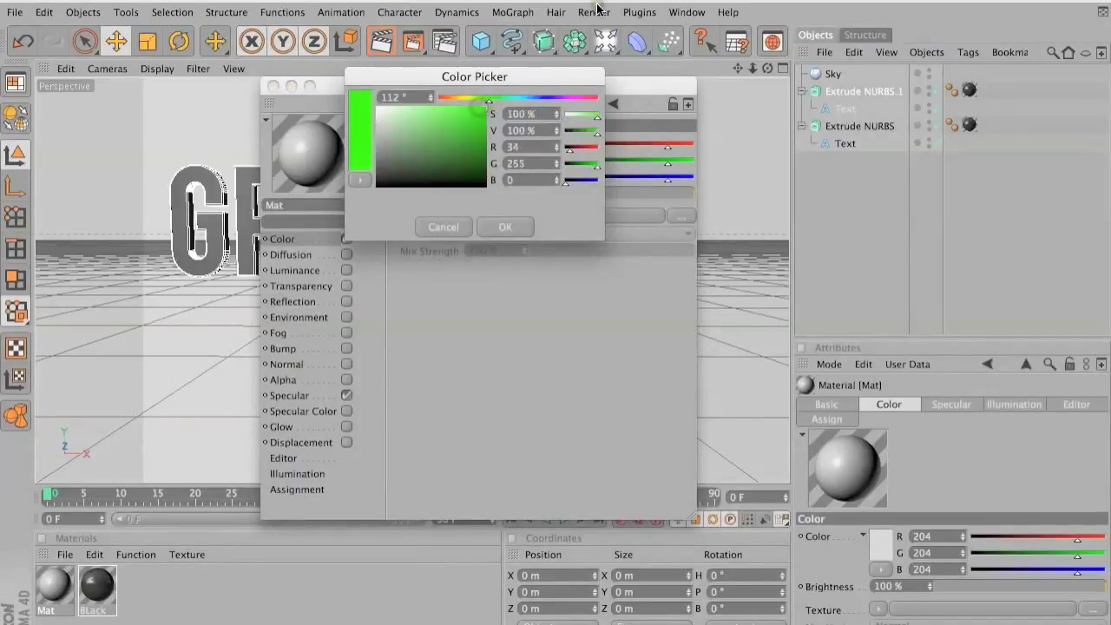
key(Return)
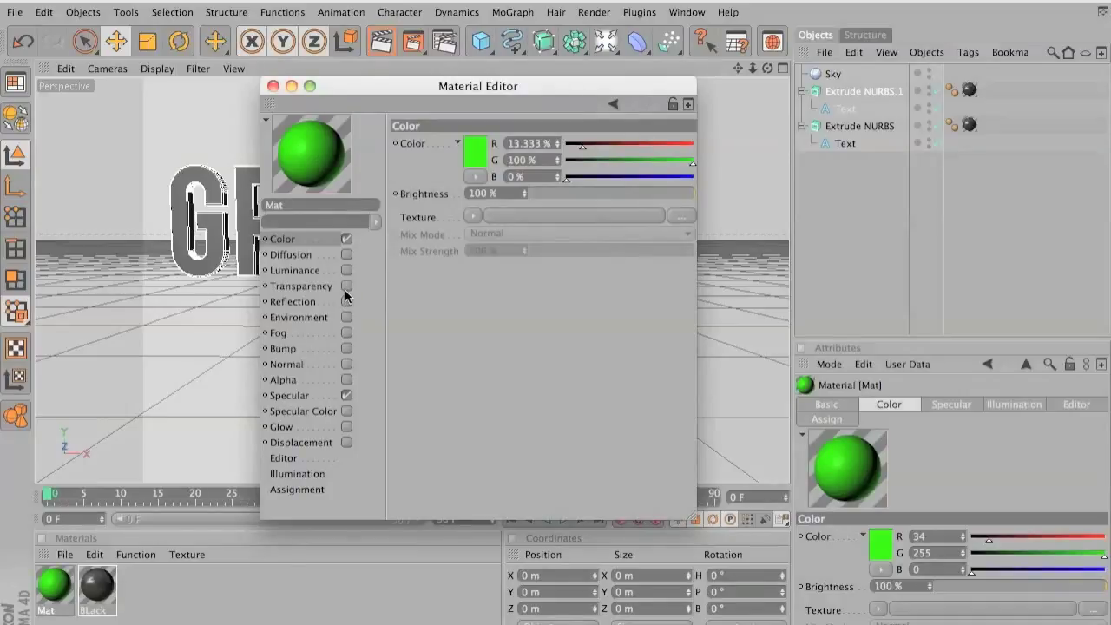
Enable transparency on the green material with 15% brightness and close its editor.
click(345, 290)
click(598, 193)
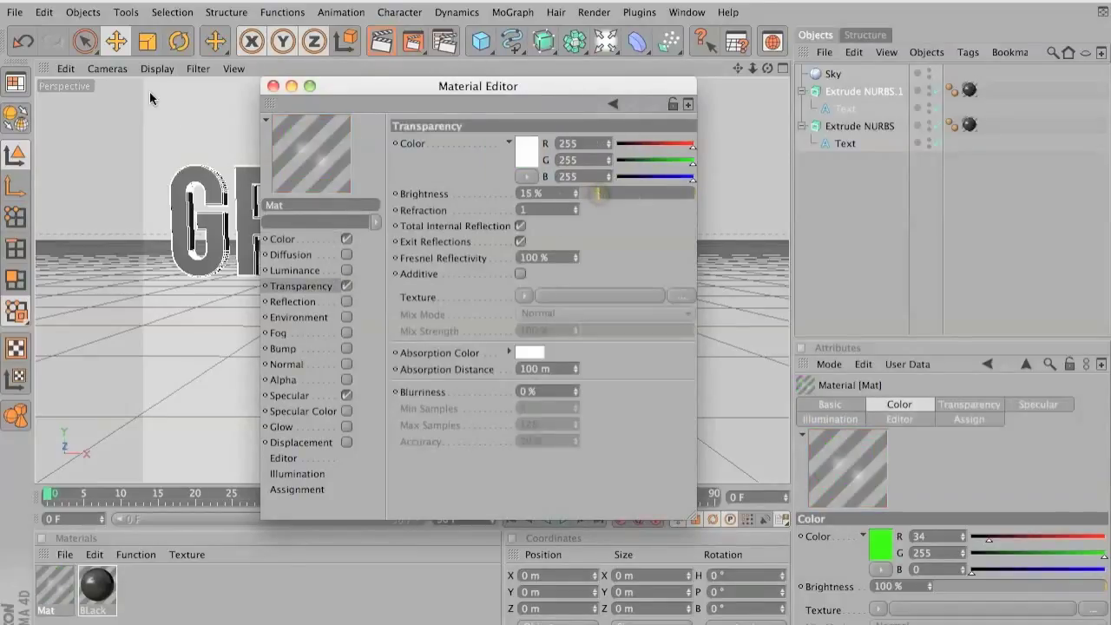
click(272, 86)
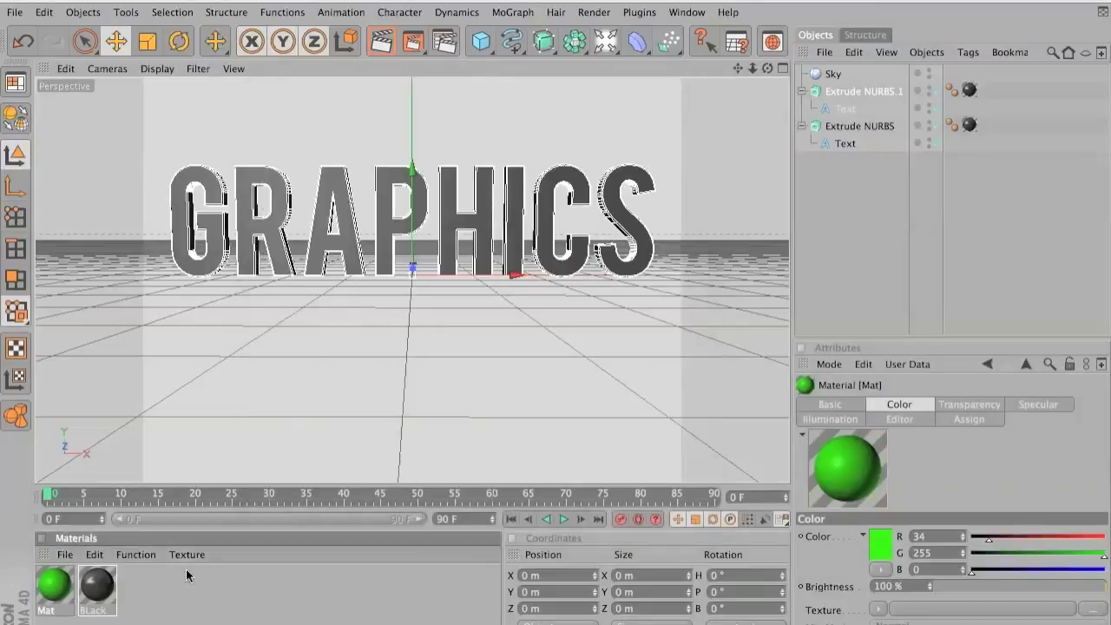
Replace the black material on the duplicated Extrude NURBS with the green one and render viewport previews from the front and an angle.
drag(52, 583, 970, 90)
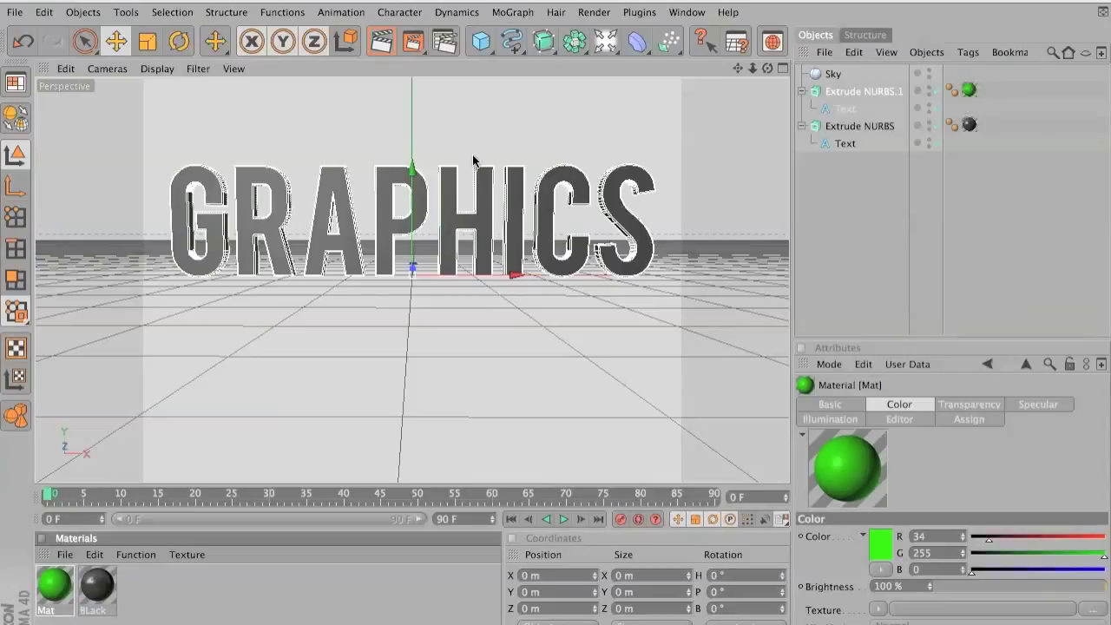
click(382, 42)
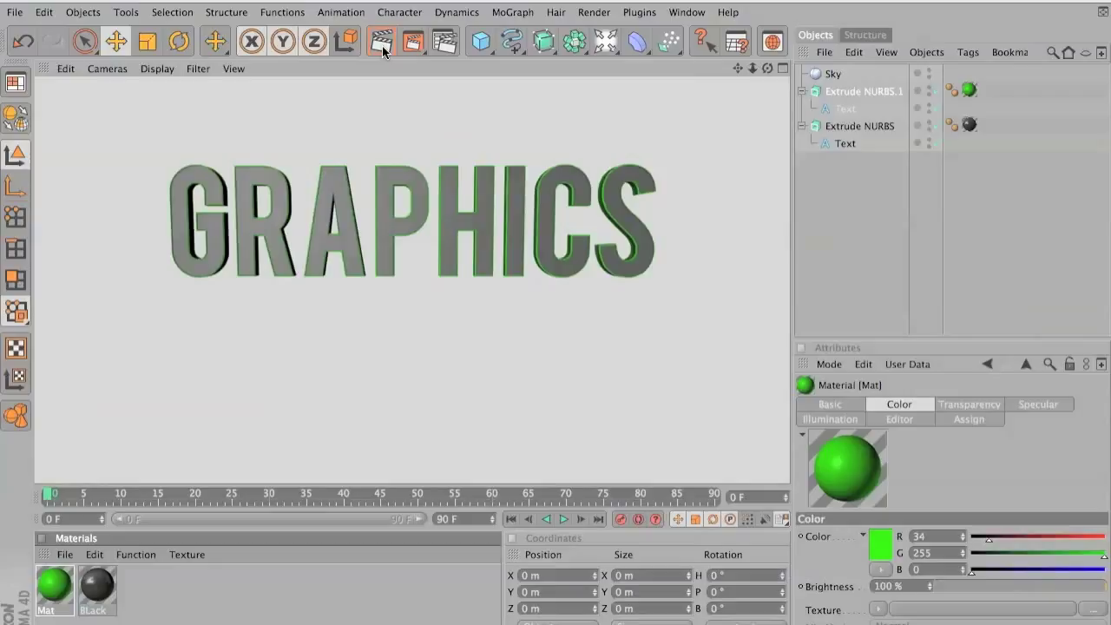
alt+drag(432, 397, 458, 396)
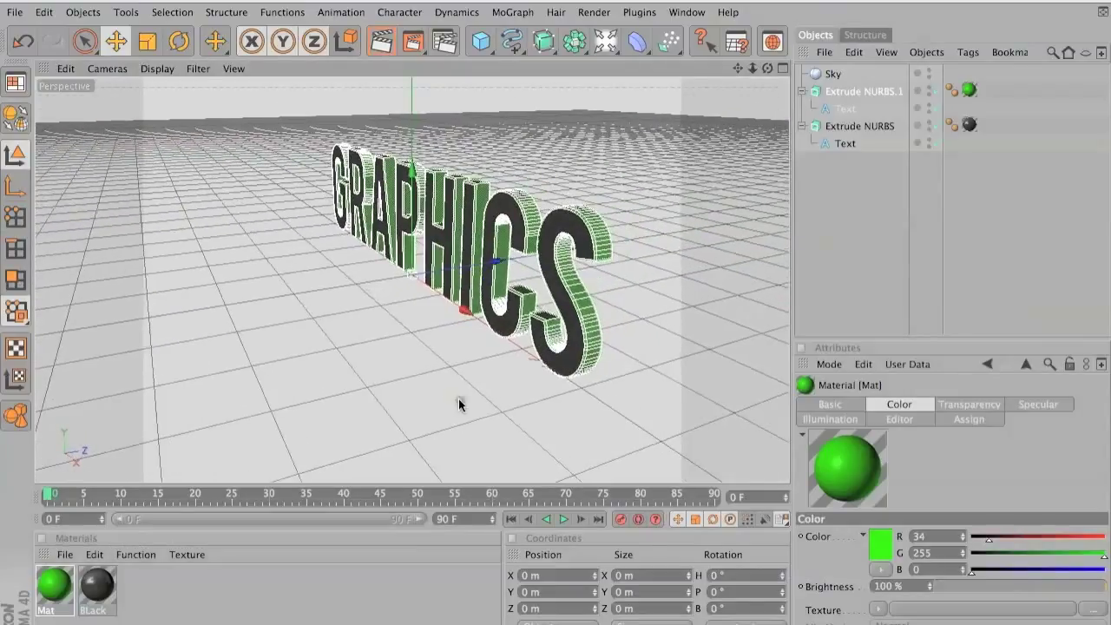
click(390, 41)
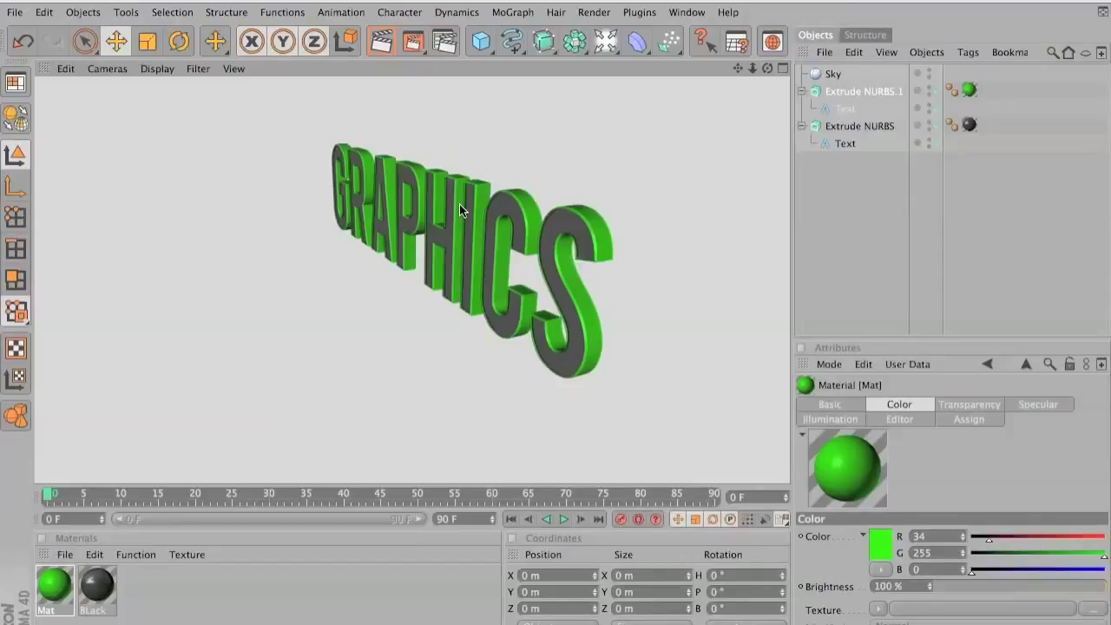
mouse_move(459, 204)
alt+mouse_down()
mouse_move(555, 322)
mouse_move(508, 307)
mouse_move(555, 321)
alt+mouse_up()
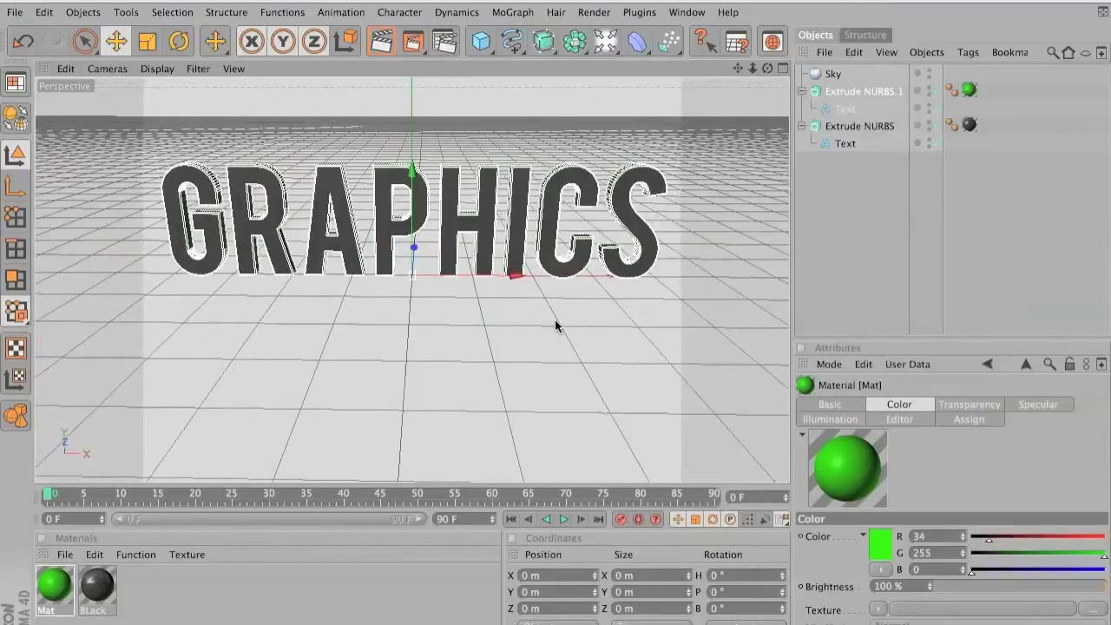
Set the render output size to 1280 x 720 pixels.
click(445, 41)
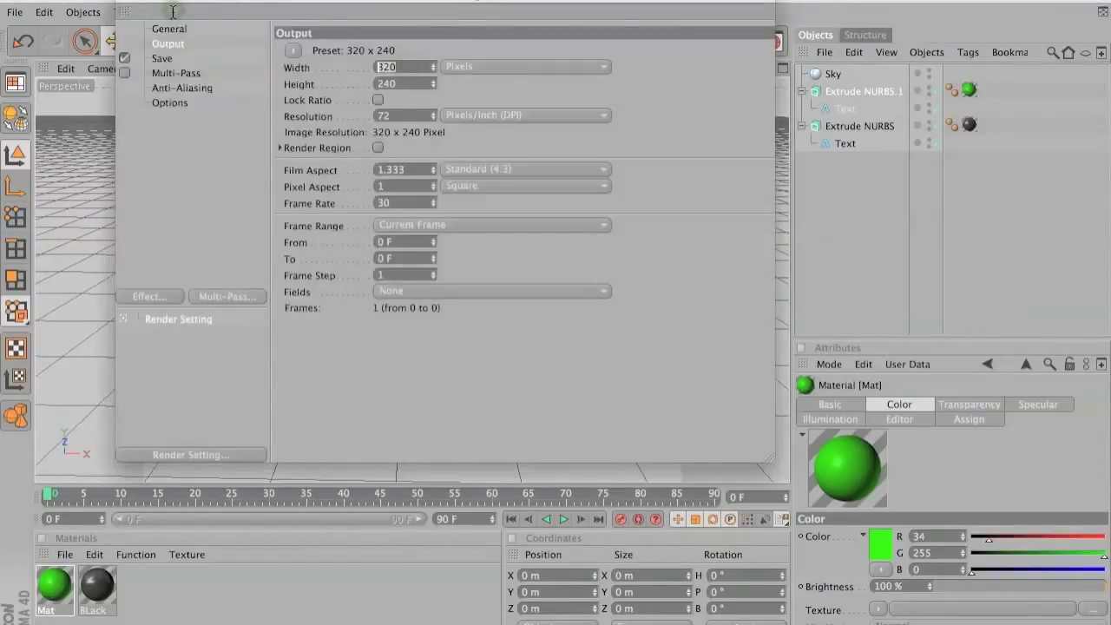
text(1280)
key(Return)
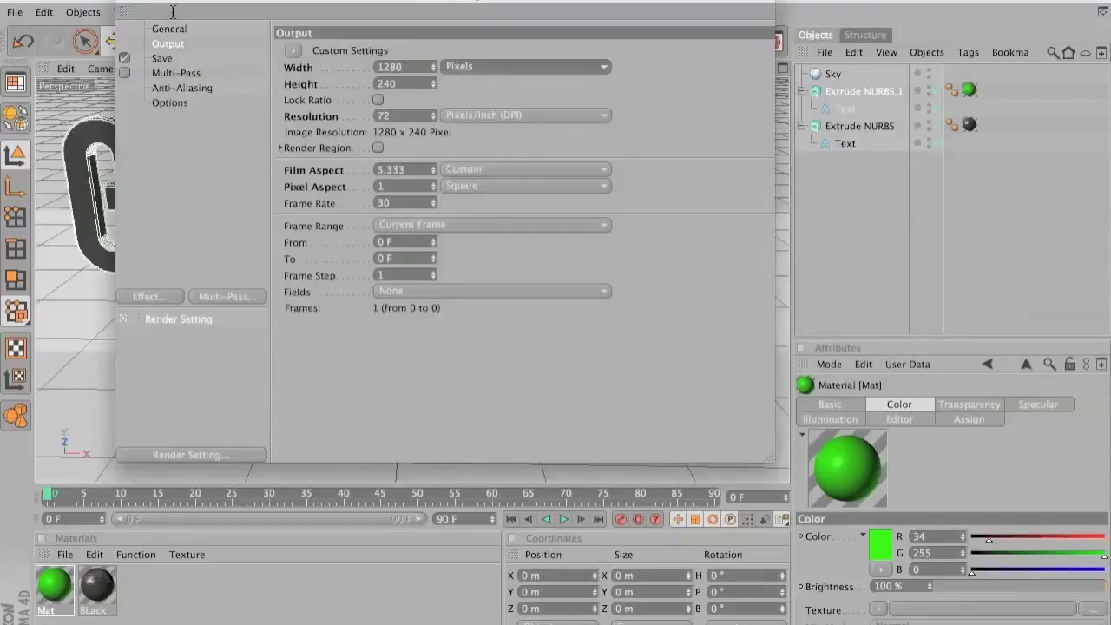
key(Tab)
text(720)
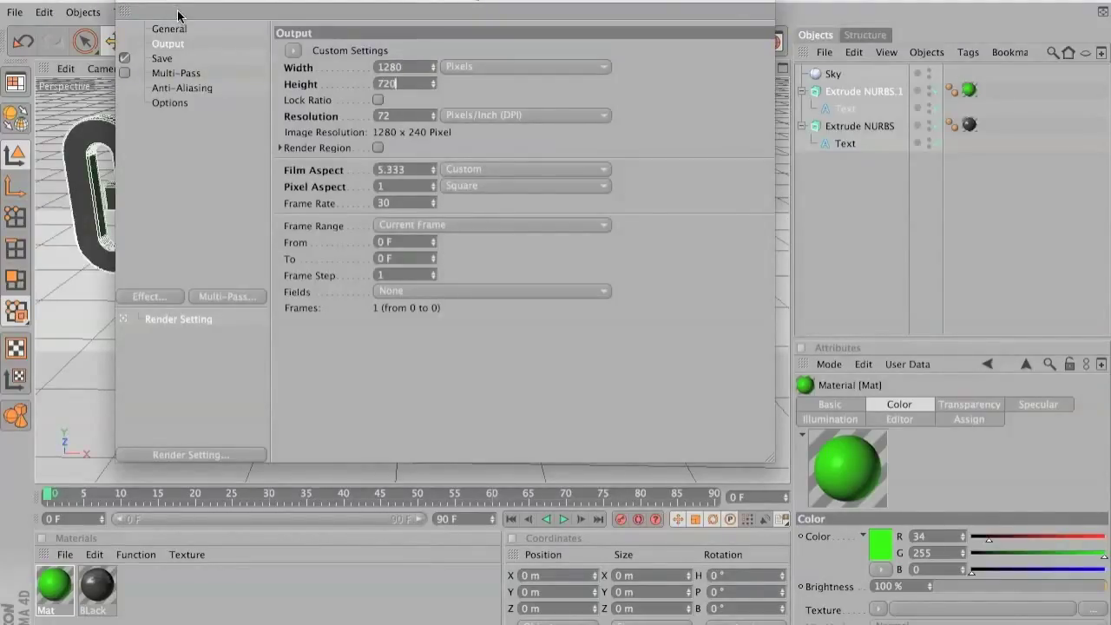
key(Return)
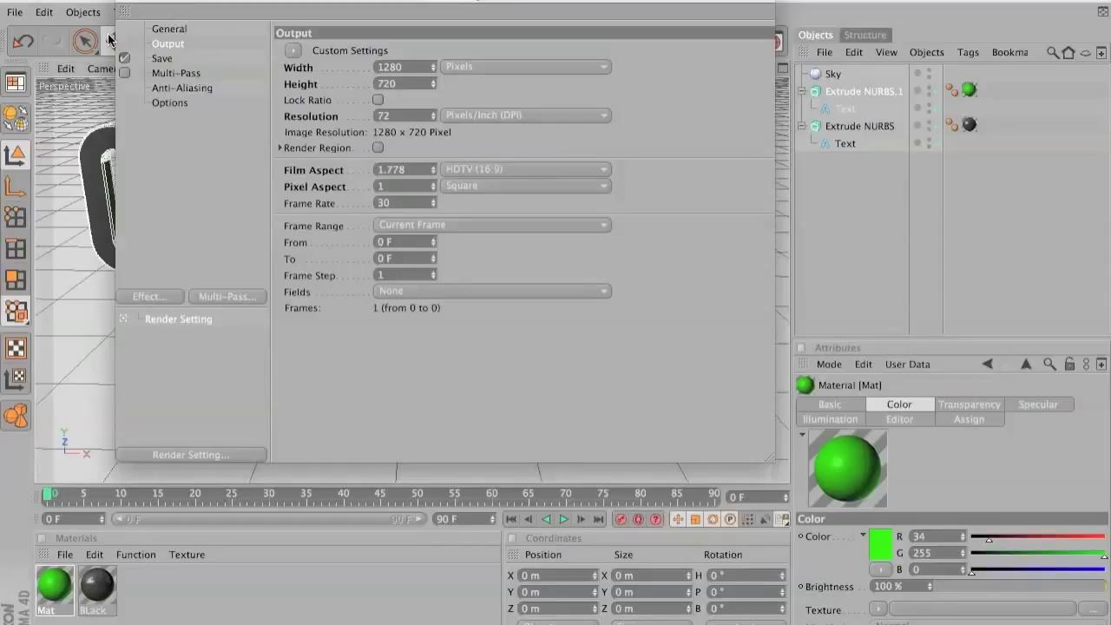
Set the render to save to the Desktop as "Tut Text" and start the full render in the Picture Viewer.
click(162, 58)
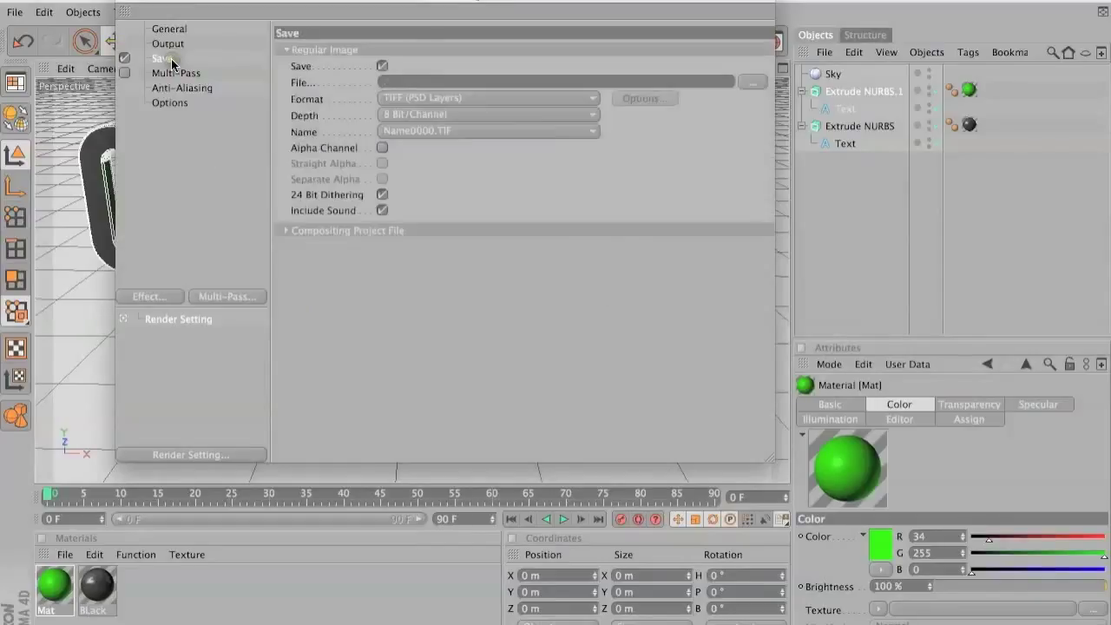
click(747, 83)
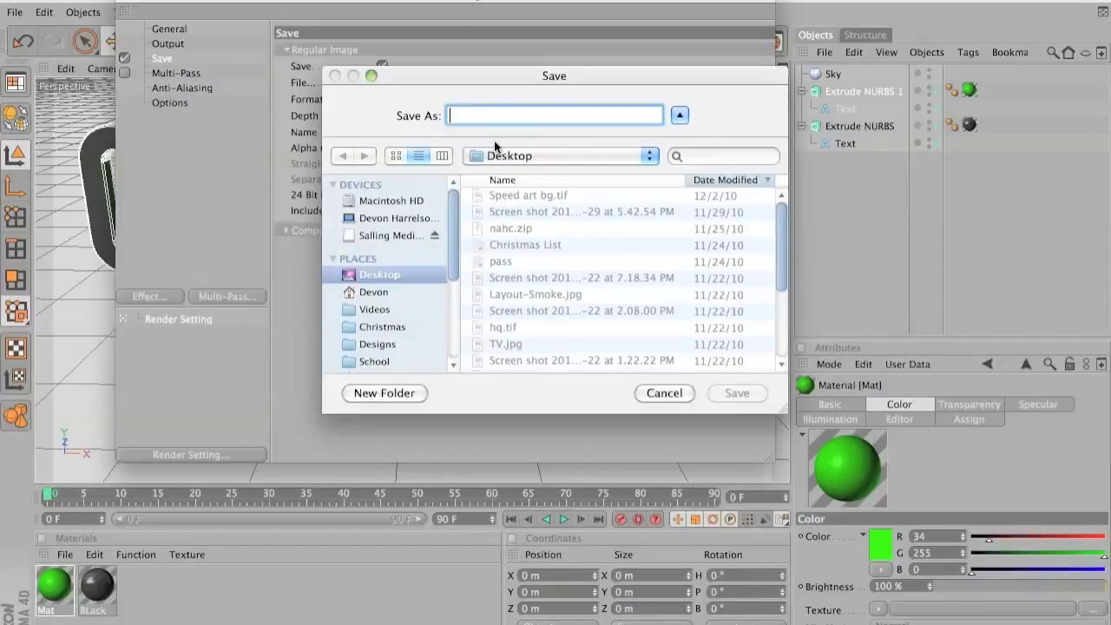
text(Tut)
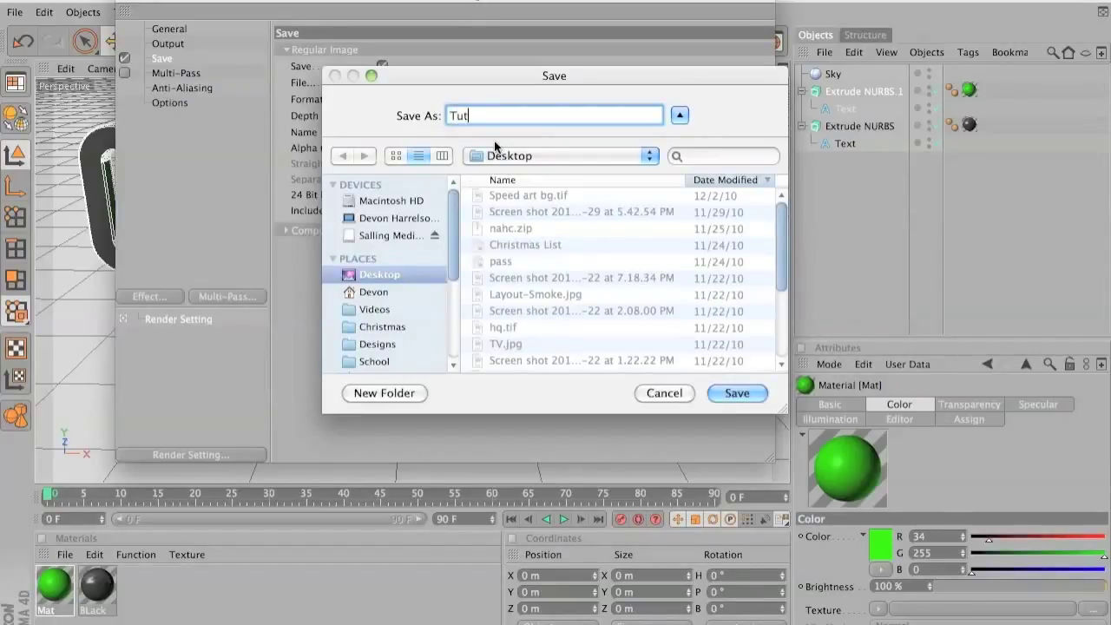
text( Text)
key(Return)
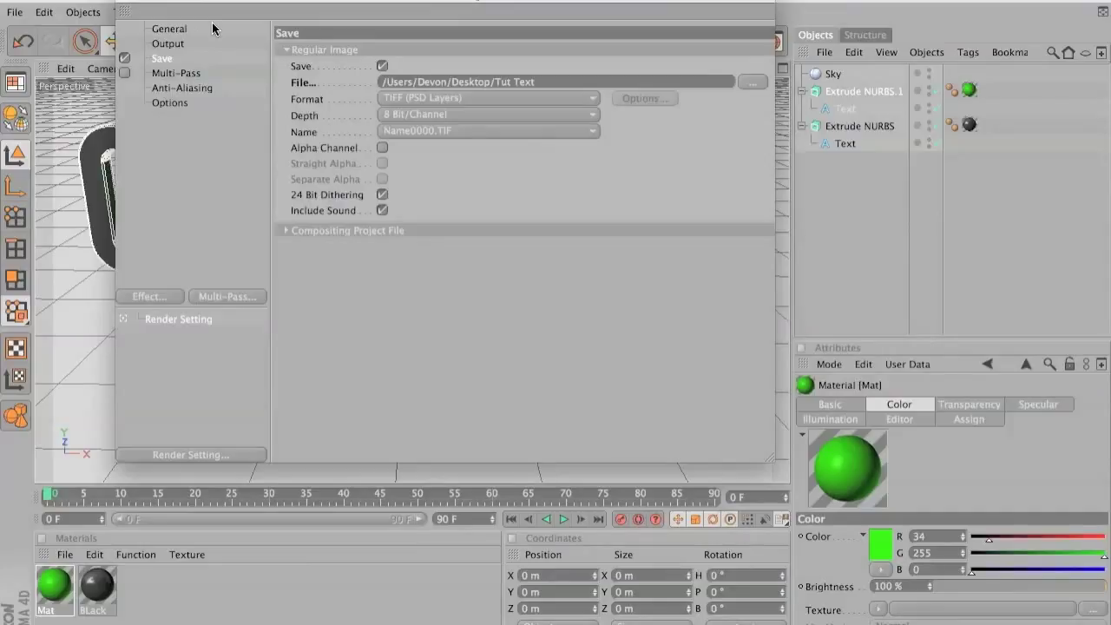
click(130, 2)
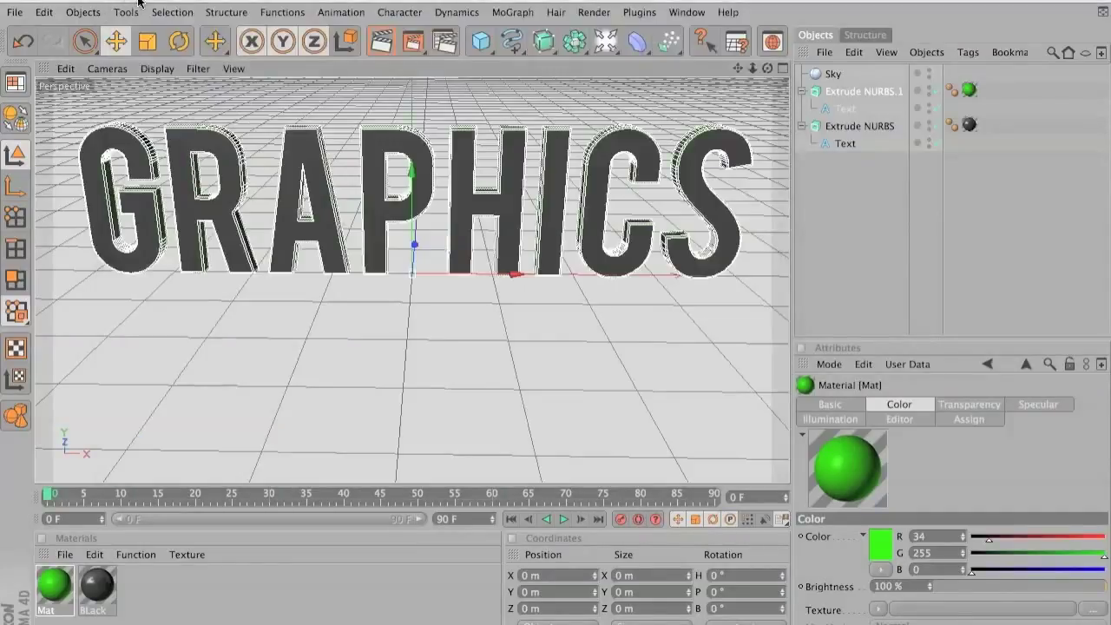
click(408, 42)
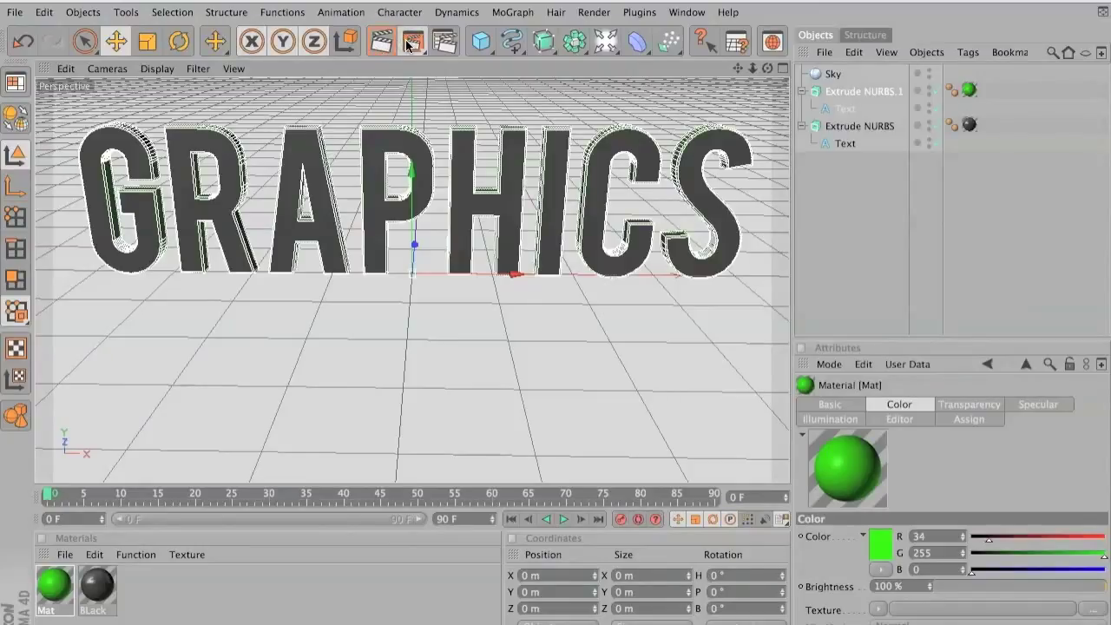